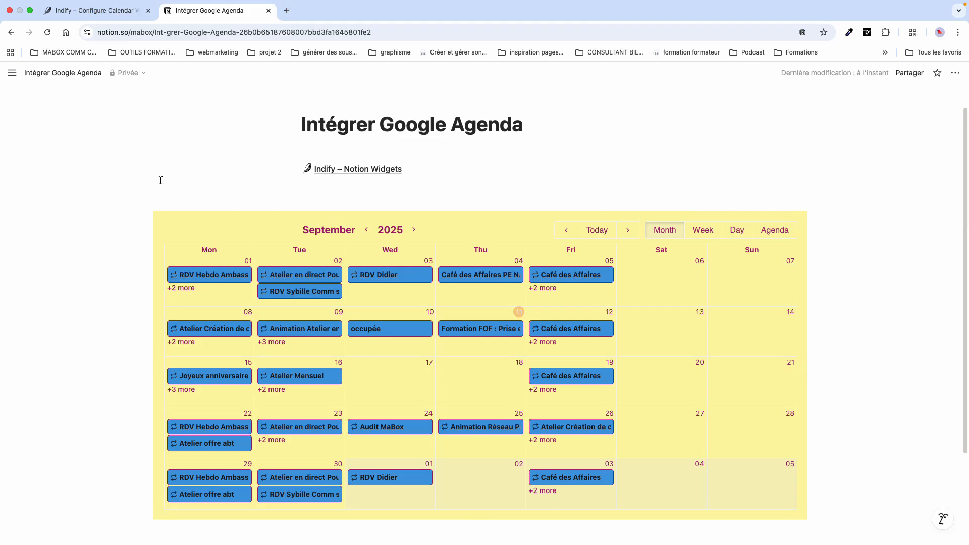
On the Notion page, add the text line "indify.co" between the Indify link and the calendar.
{"action": "left_click", "coordinate": [110, 11]}
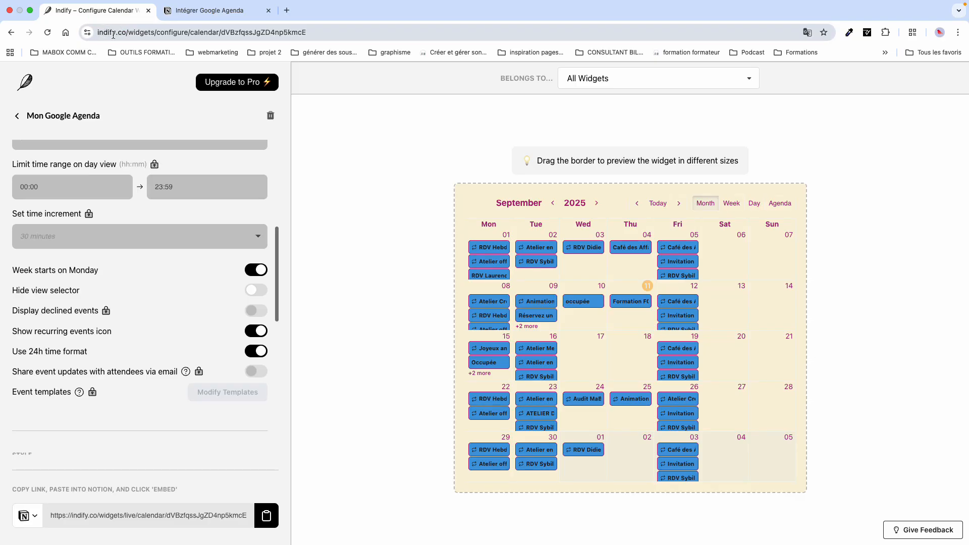
{"action": "left_click", "coordinate": [210, 9]}
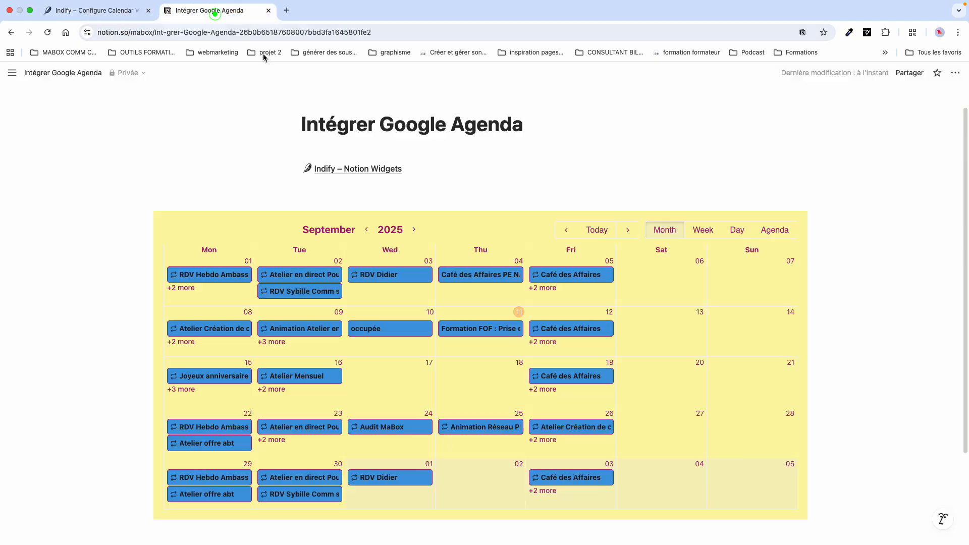
{"action": "left_click", "coordinate": [416, 195]}
{"action": "type", "text": "indify.c"}
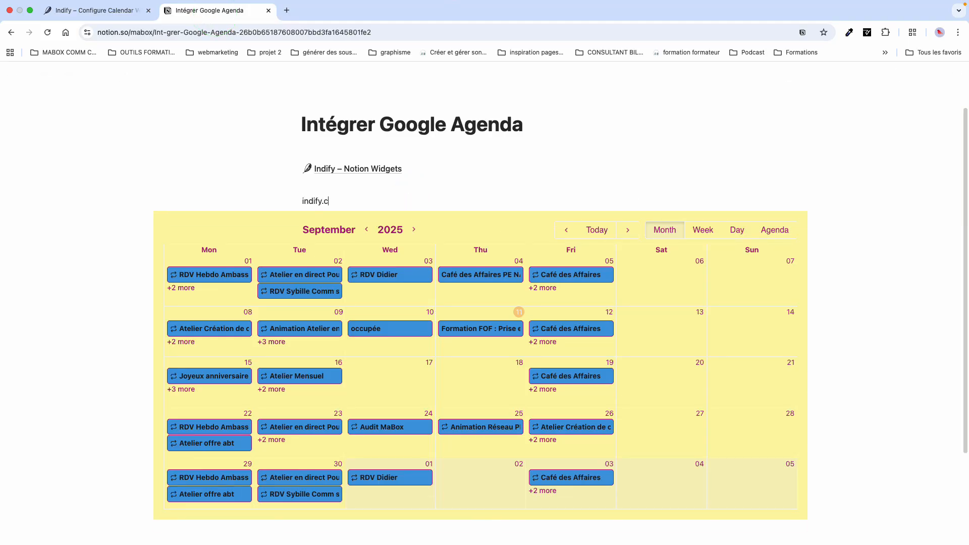
{"action": "key", "text": "Return"}
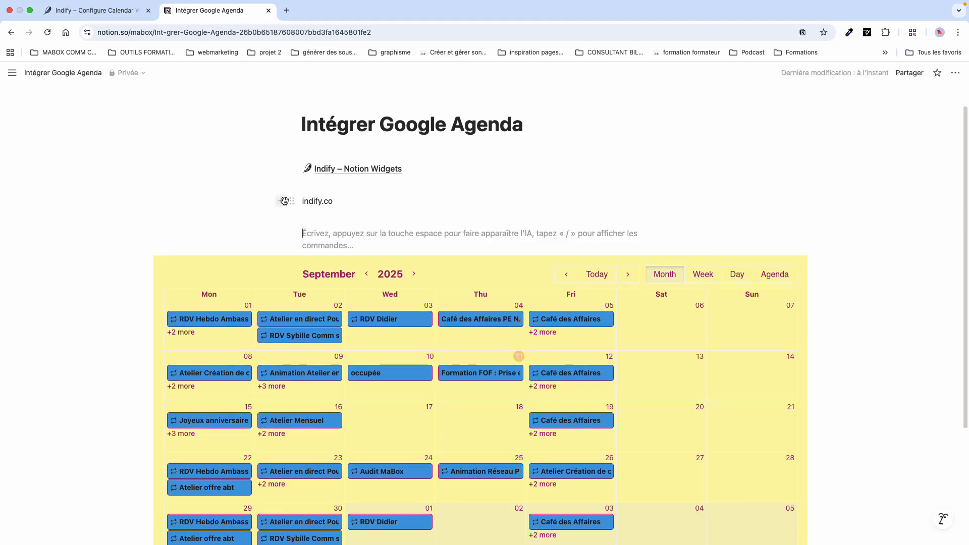
Turn the "indify.co" text block into a Titre 1 heading.
{"action": "left_click", "coordinate": [289, 200]}
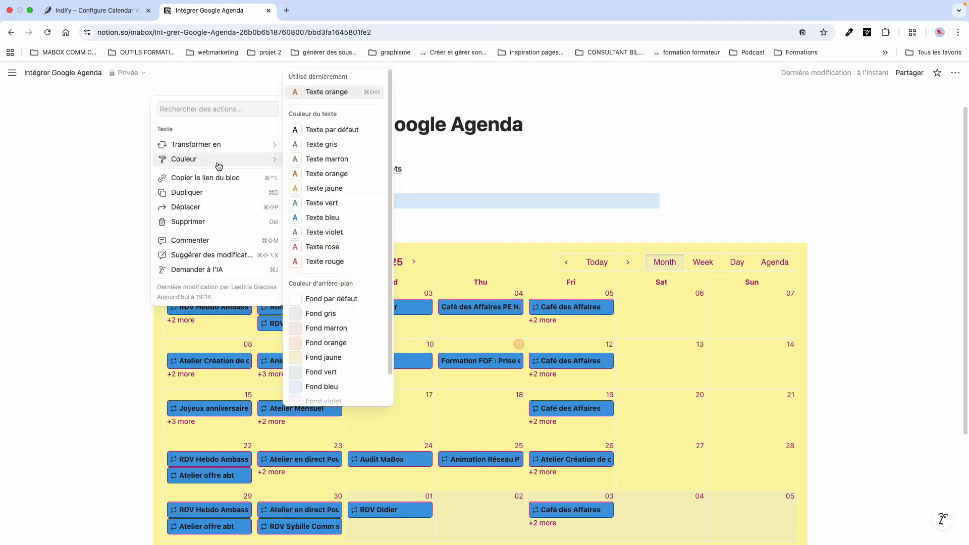
{"action": "mouse_move", "coordinate": [227, 148]}
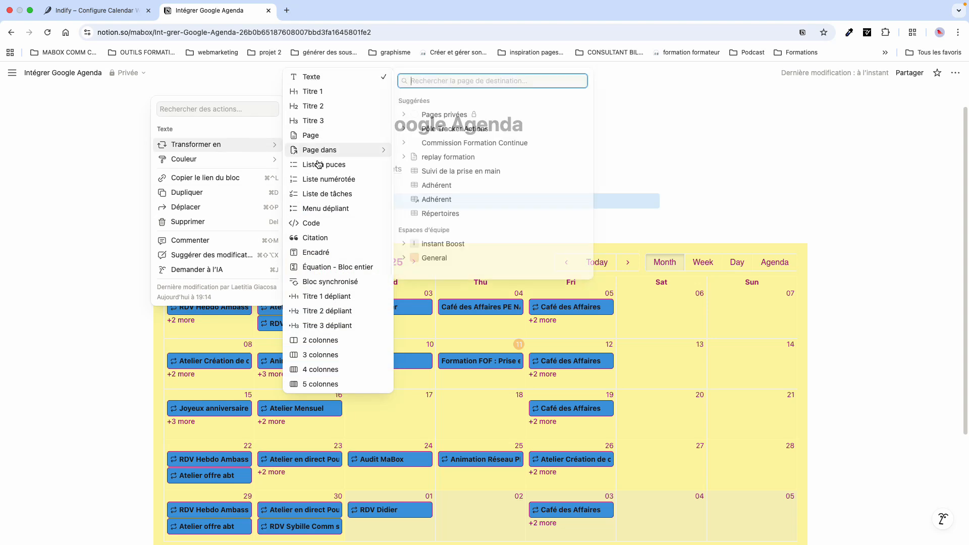
{"action": "left_click", "coordinate": [318, 91]}
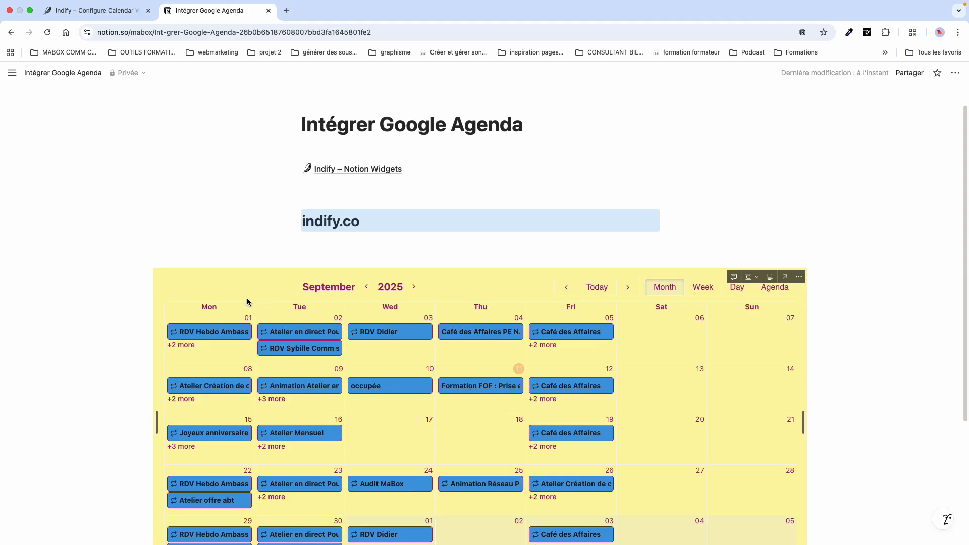
{"action": "scroll", "coordinate": [211, 309], "scroll_direction": "down", "scroll_amount": 1}
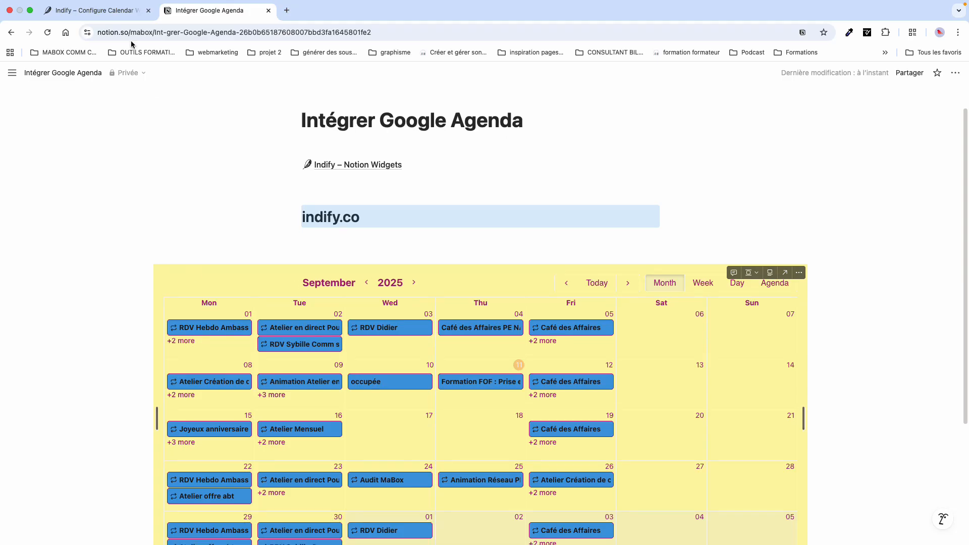
Switch to Indify, go to its home page and sign out of the account.
{"action": "left_click", "coordinate": [99, 12]}
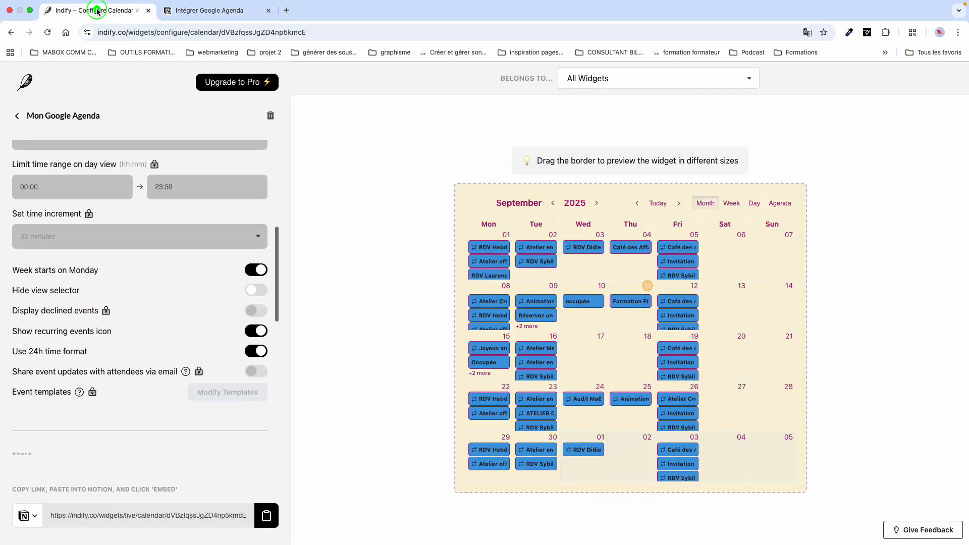
{"action": "left_click", "coordinate": [29, 83]}
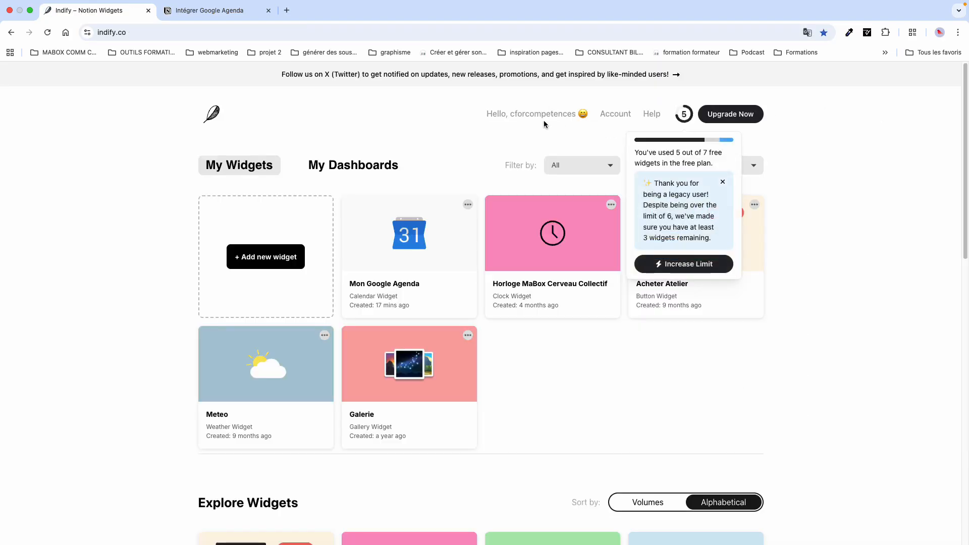
{"action": "mouse_move", "coordinate": [635, 112]}
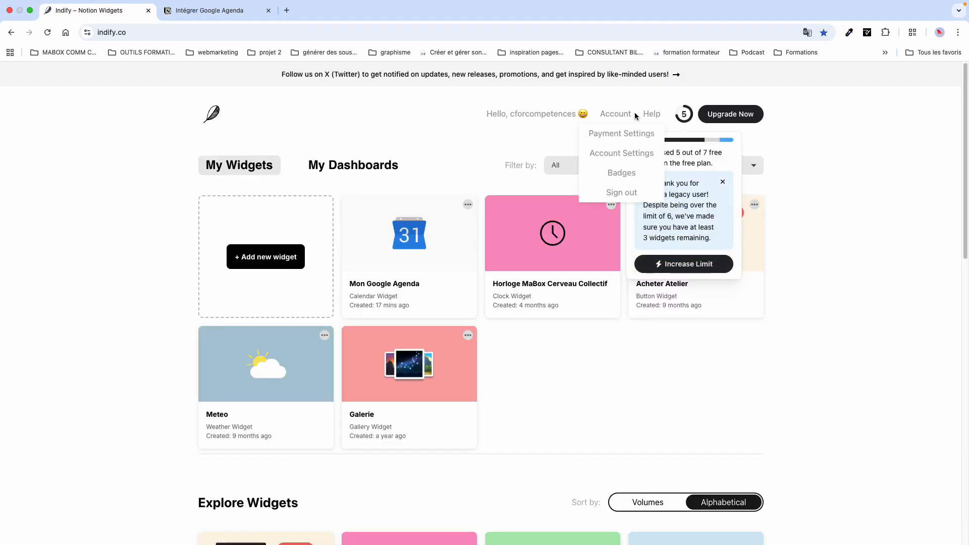
{"action": "left_click", "coordinate": [629, 194]}
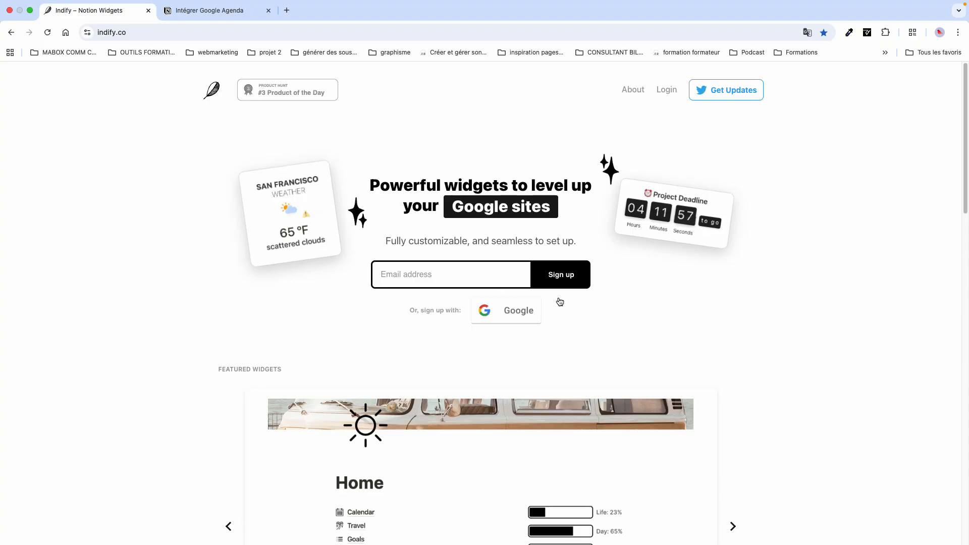
Log in to Indify with Google, using the first listed Google account.
{"action": "left_click", "coordinate": [666, 90]}
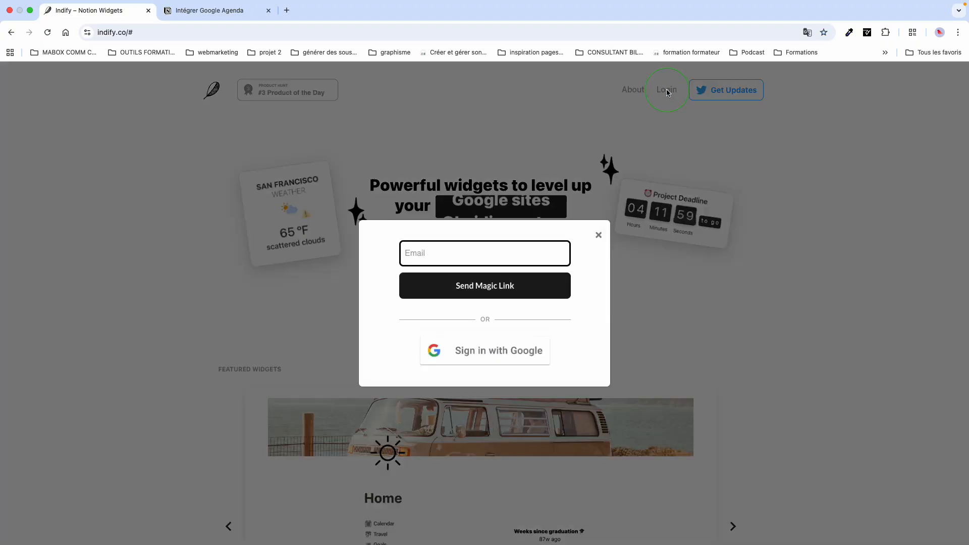
{"action": "left_click", "coordinate": [493, 351]}
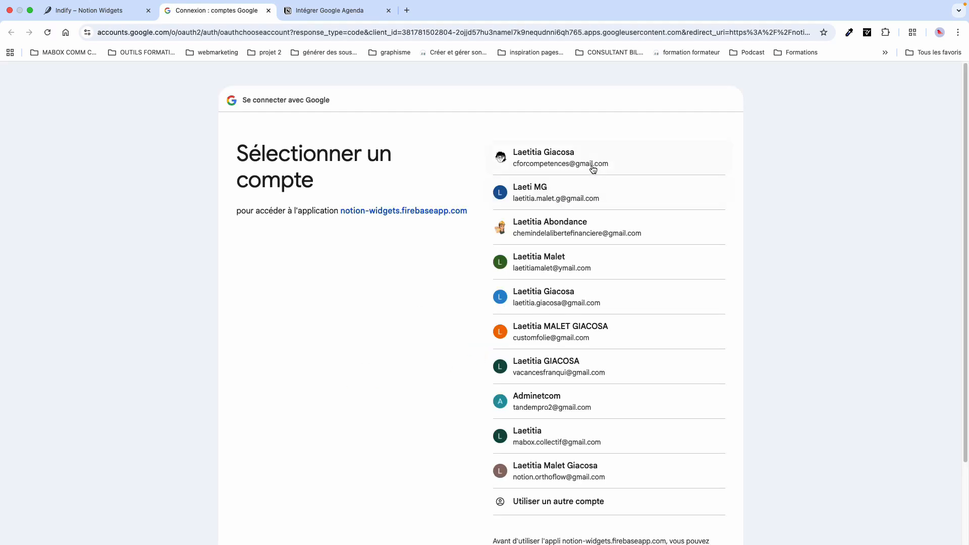
{"action": "left_click", "coordinate": [580, 162]}
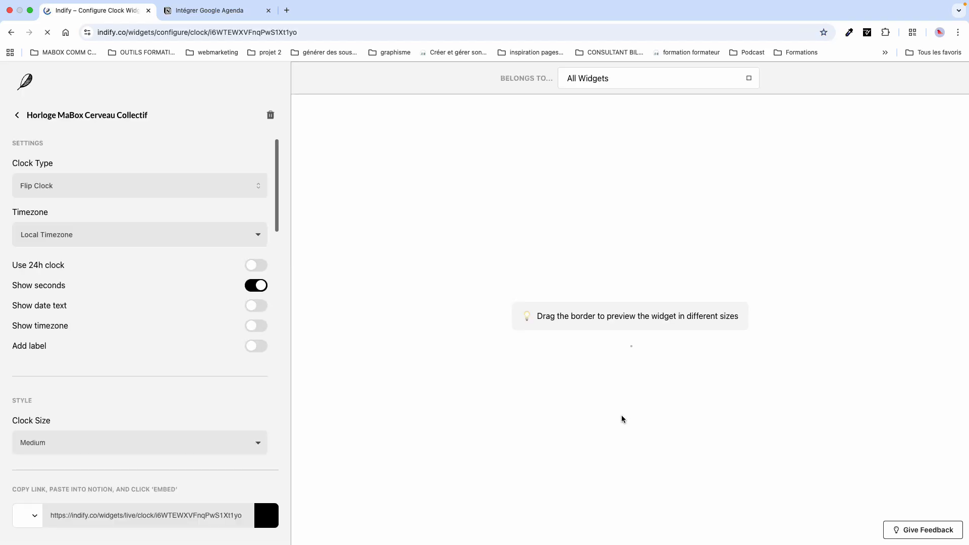
Return to the widget overview and delete the "Mon Google Agenda" calendar widget.
{"action": "left_click", "coordinate": [26, 83]}
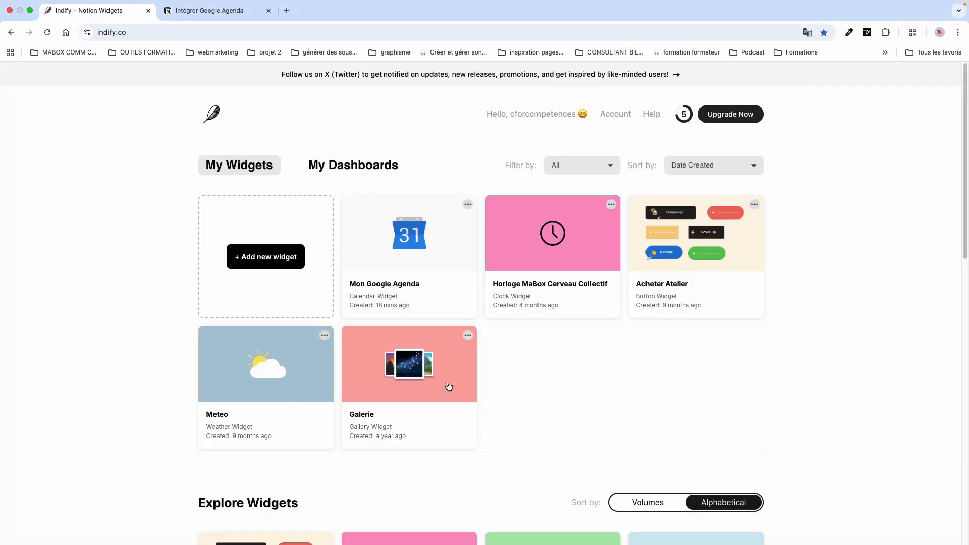
{"action": "left_click", "coordinate": [468, 204]}
{"action": "left_click", "coordinate": [456, 318]}
{"action": "left_click", "coordinate": [477, 333]}
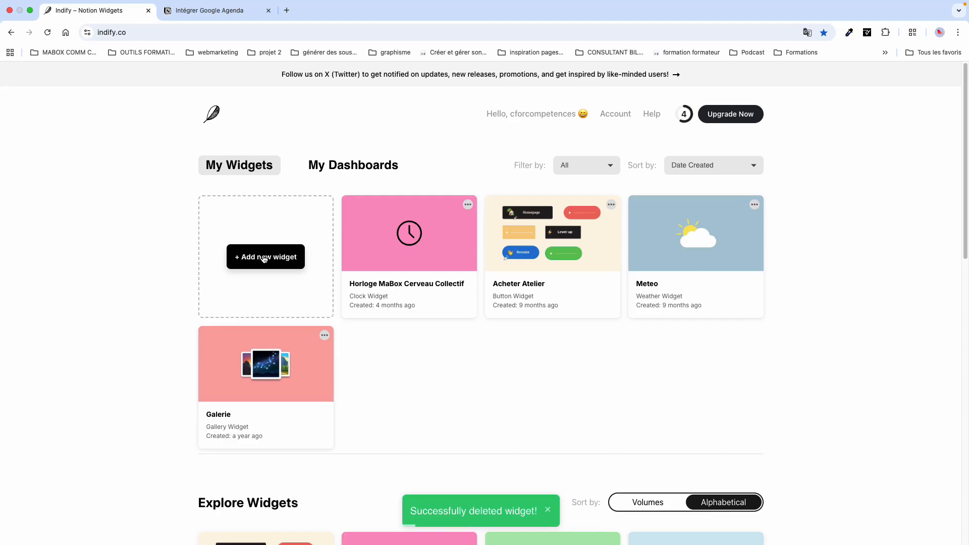
Create a new Google Calendar widget titled "Mon Google Pro".
{"action": "scroll", "coordinate": [263, 255], "scroll_direction": "down", "scroll_amount": 8}
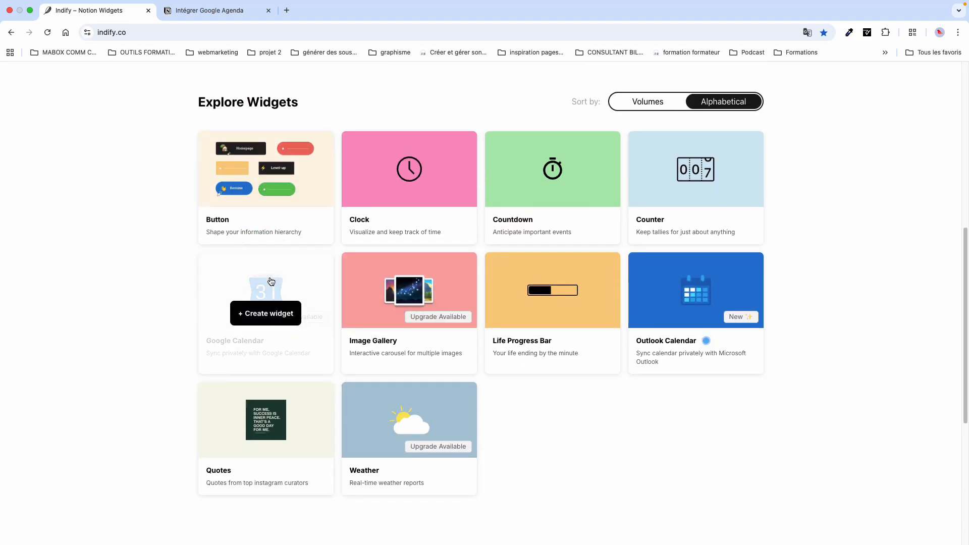
{"action": "left_click", "coordinate": [269, 287]}
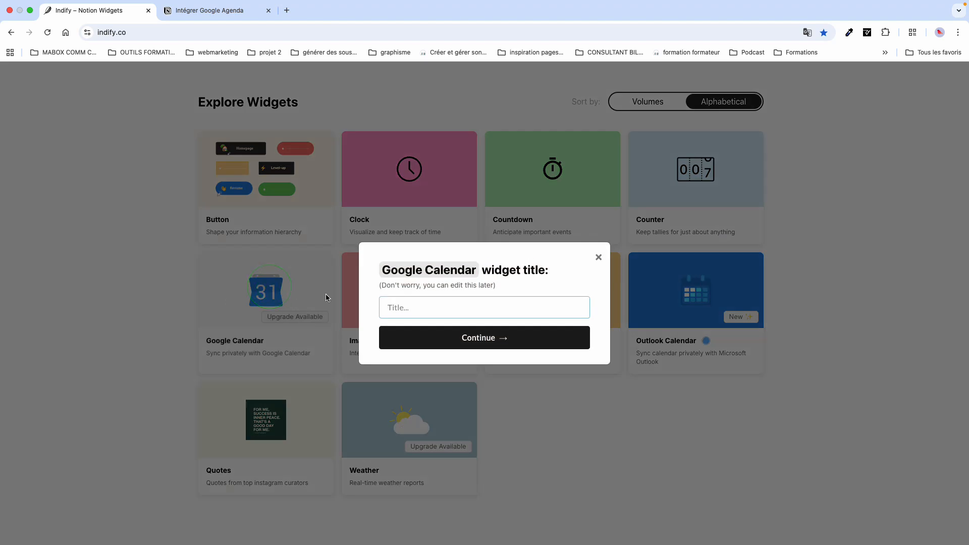
{"action": "left_click", "coordinate": [403, 306]}
{"action": "type", "text": "Mon Google Pro"}
{"action": "left_click", "coordinate": [482, 339]}
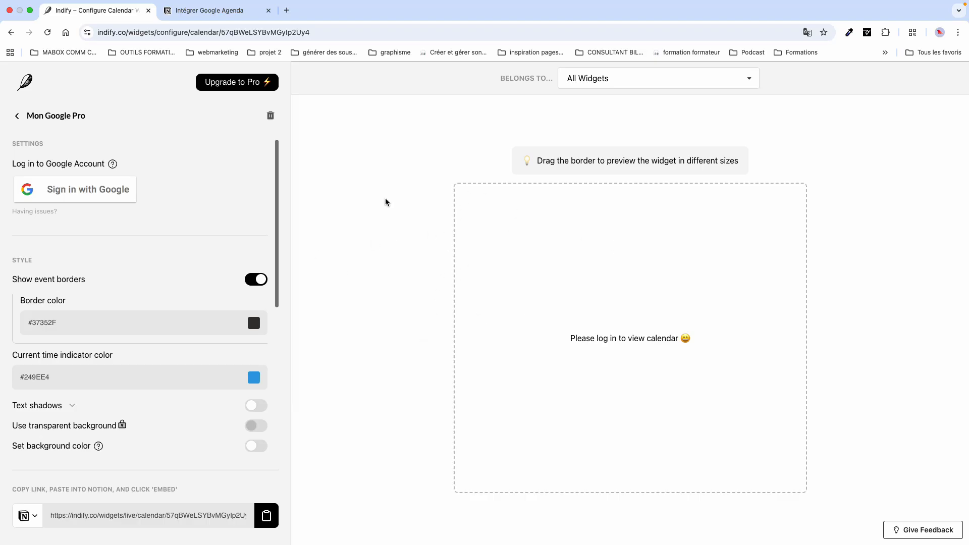
Connect the first listed Google account to the widget, grant Indify access and close the login confirmation page.
{"action": "left_click", "coordinate": [82, 191]}
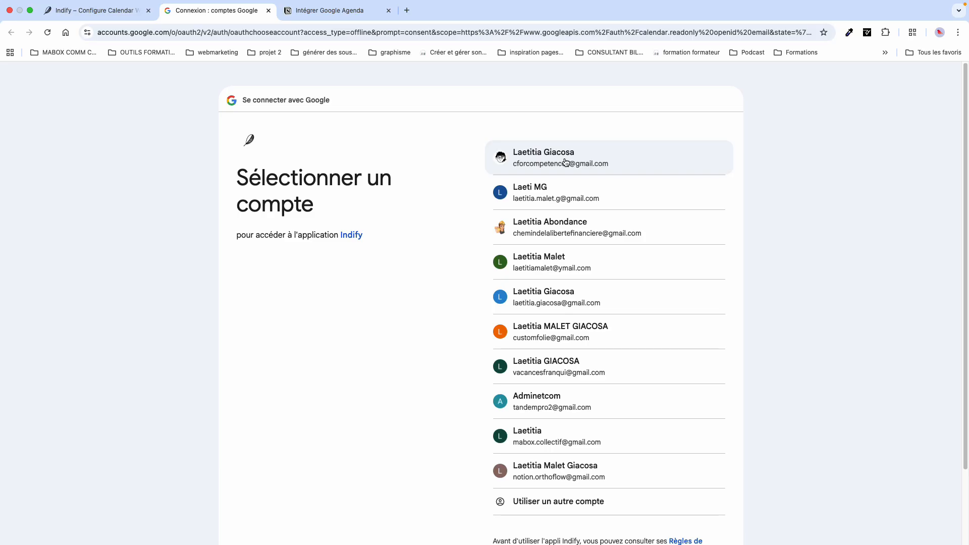
{"action": "left_click", "coordinate": [564, 162]}
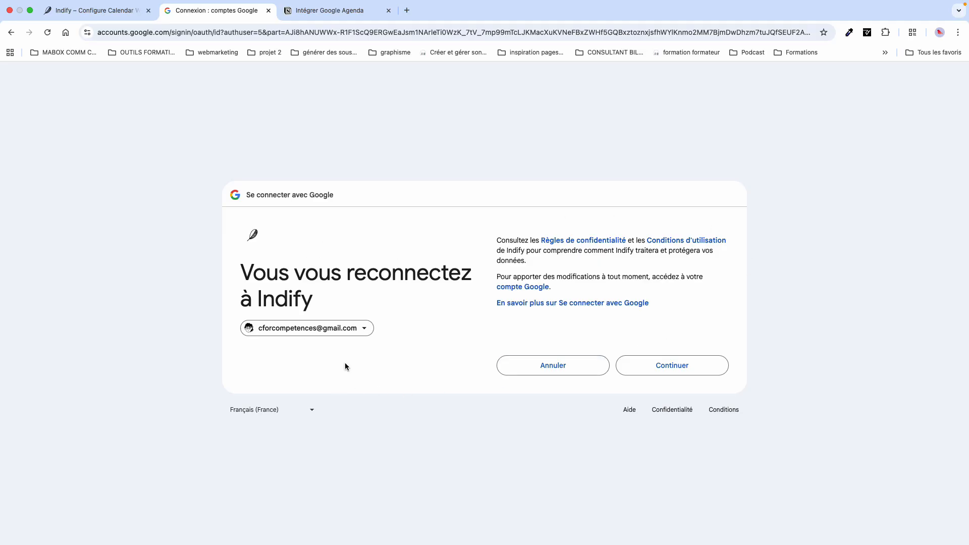
{"action": "left_click", "coordinate": [669, 366]}
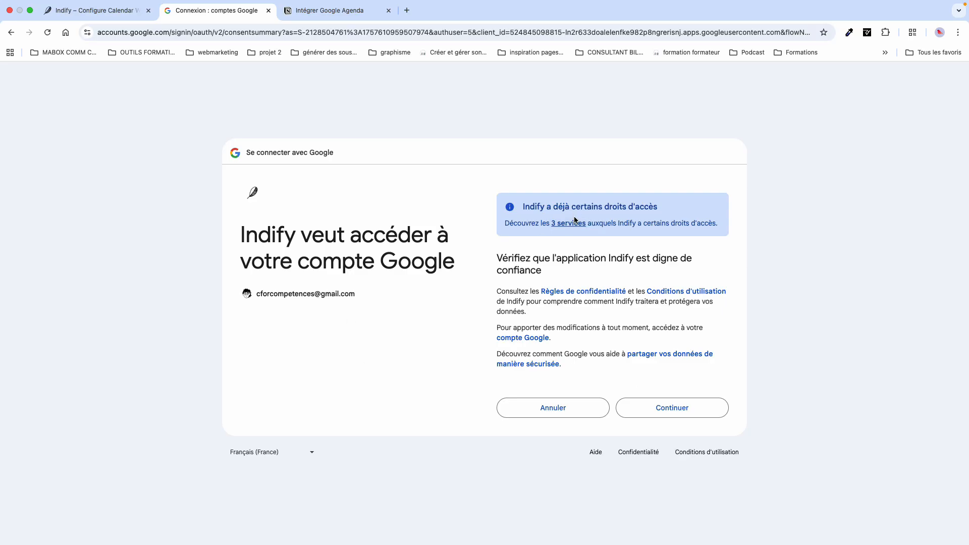
{"action": "left_click", "coordinate": [669, 407]}
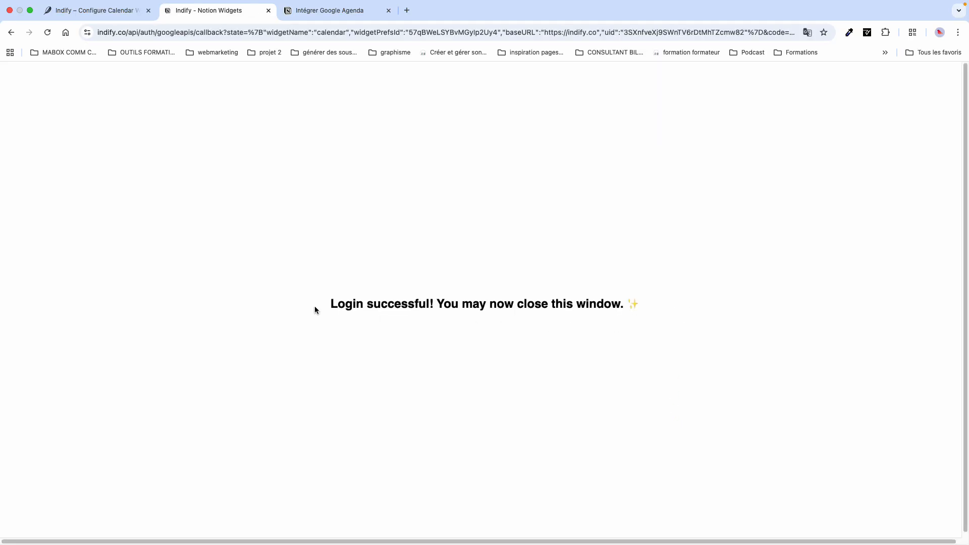
{"action": "left_click", "coordinate": [268, 10]}
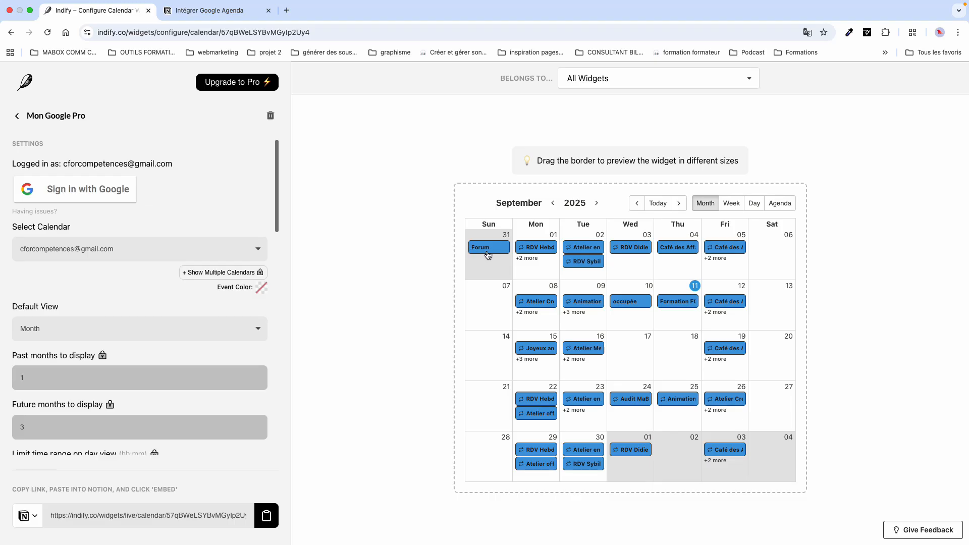
Review the calendar display settings and make the week start on Monday.
{"action": "mouse_move", "coordinate": [225, 288]}
{"action": "scroll", "coordinate": [262, 423], "scroll_direction": "down", "scroll_amount": 5}
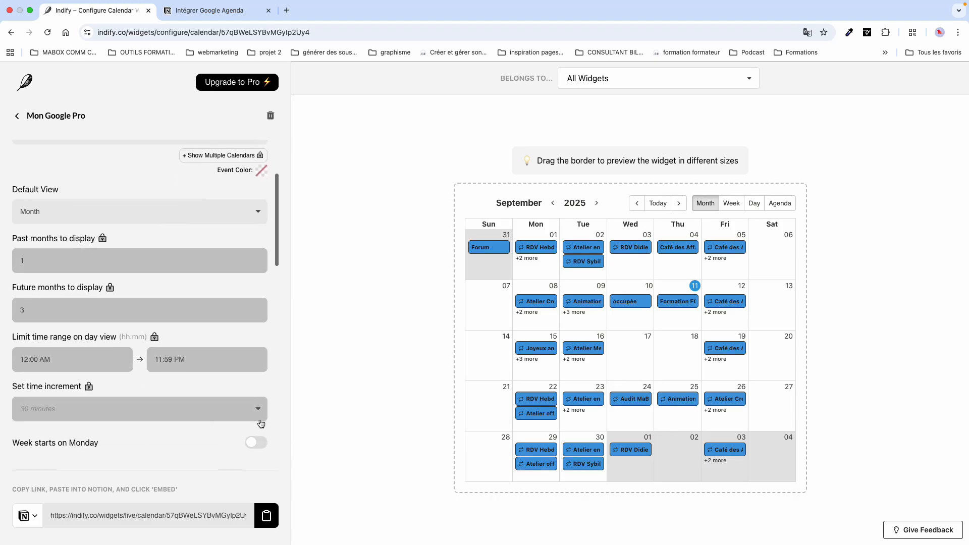
{"action": "scroll", "coordinate": [258, 424], "scroll_direction": "up", "scroll_amount": 3}
{"action": "scroll", "coordinate": [257, 420], "scroll_direction": "up", "scroll_amount": 1}
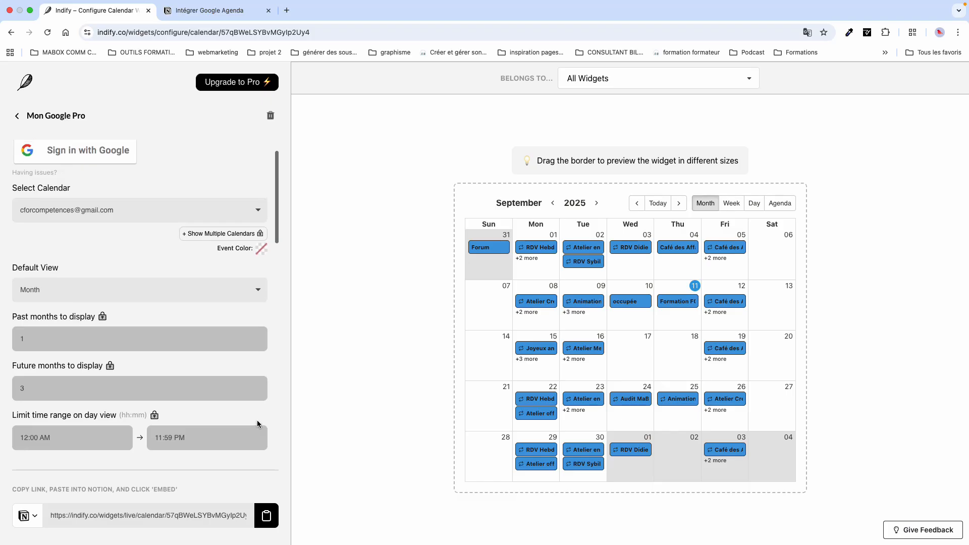
{"action": "scroll", "coordinate": [256, 420], "scroll_direction": "down", "scroll_amount": 3}
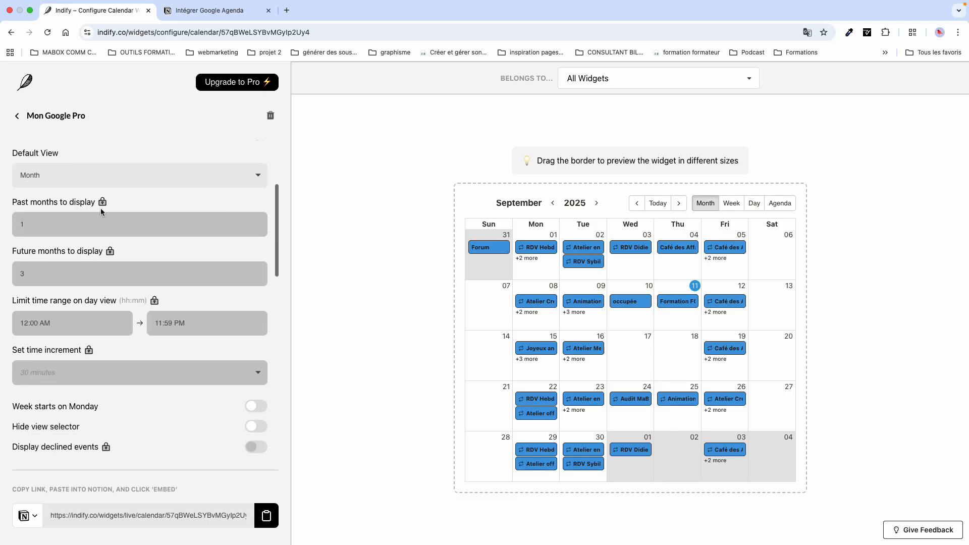
{"action": "scroll", "coordinate": [138, 392], "scroll_direction": "down", "scroll_amount": 2}
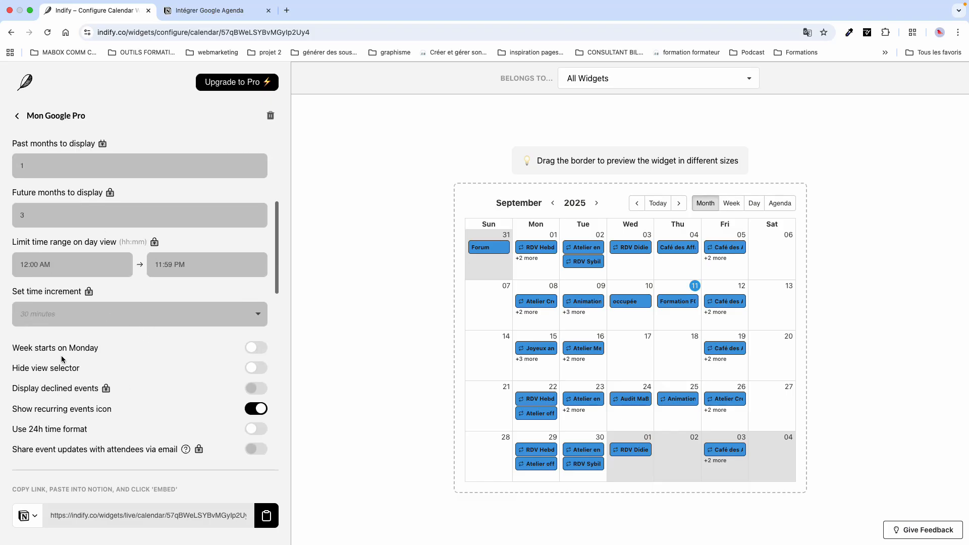
{"action": "left_click", "coordinate": [256, 348]}
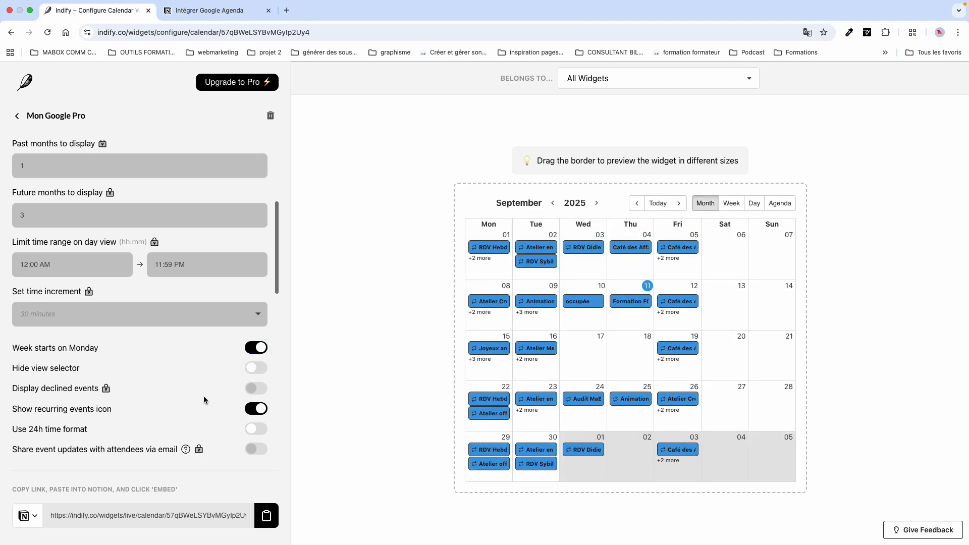
Turn the event borders off and back on, and set their color to the Notion Dark yellow #DFAB01.
{"action": "scroll", "coordinate": [204, 395], "scroll_direction": "down", "scroll_amount": 3}
{"action": "scroll", "coordinate": [153, 432], "scroll_direction": "down", "scroll_amount": 5}
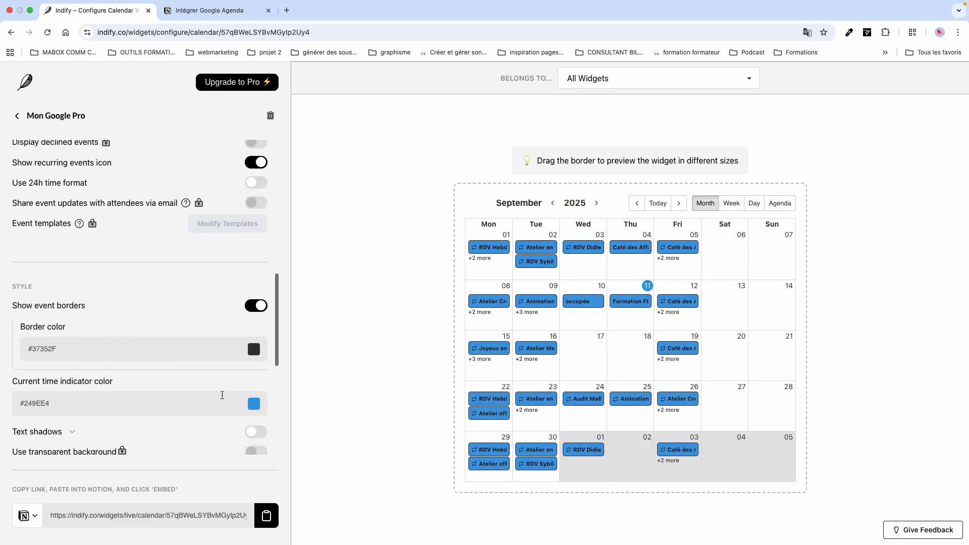
{"action": "left_click", "coordinate": [250, 310]}
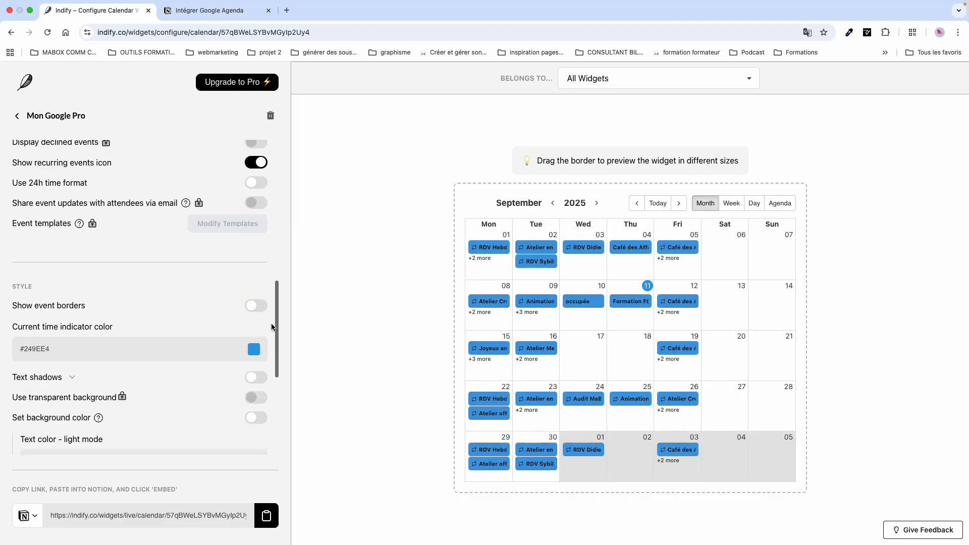
{"action": "left_click", "coordinate": [260, 302]}
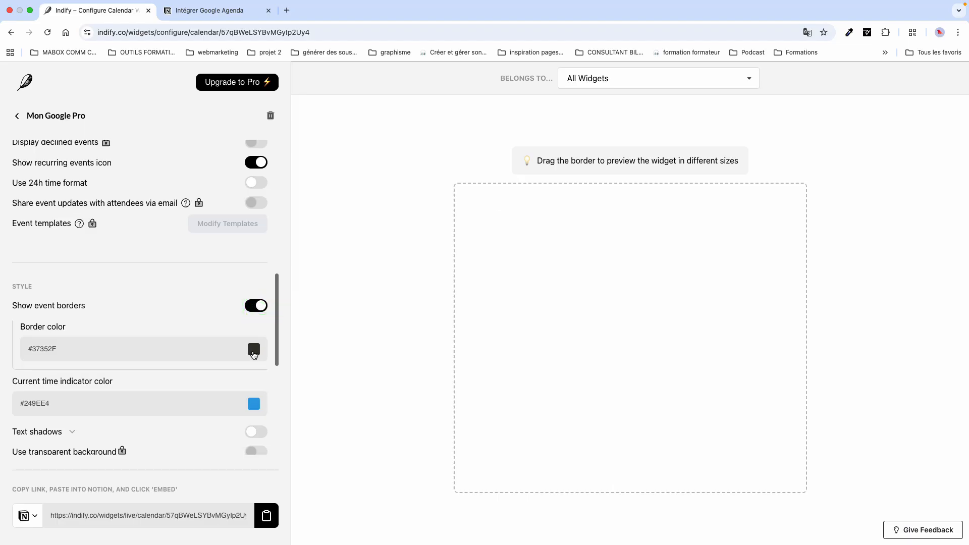
{"action": "left_click", "coordinate": [254, 351]}
{"action": "left_click", "coordinate": [315, 359]}
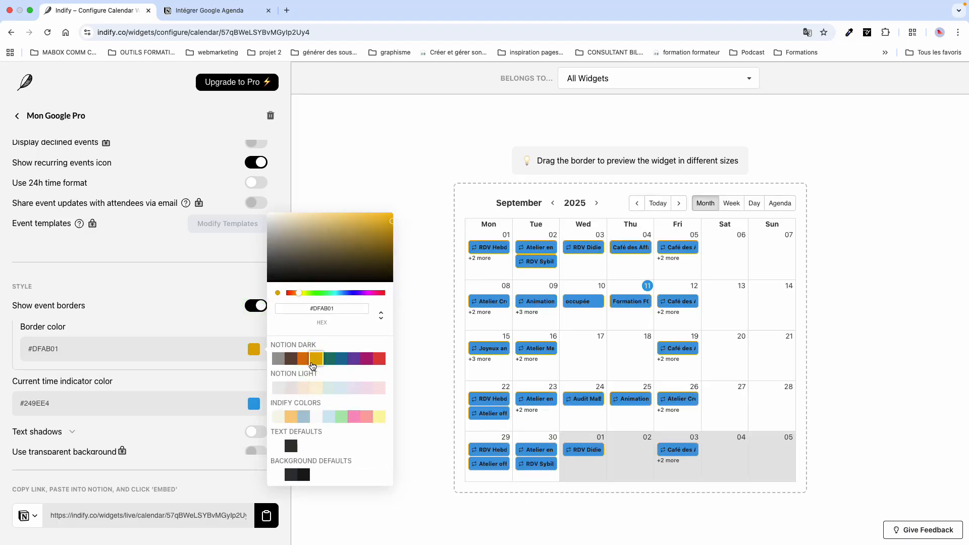
{"action": "left_click", "coordinate": [253, 350]}
{"action": "left_click", "coordinate": [400, 397]}
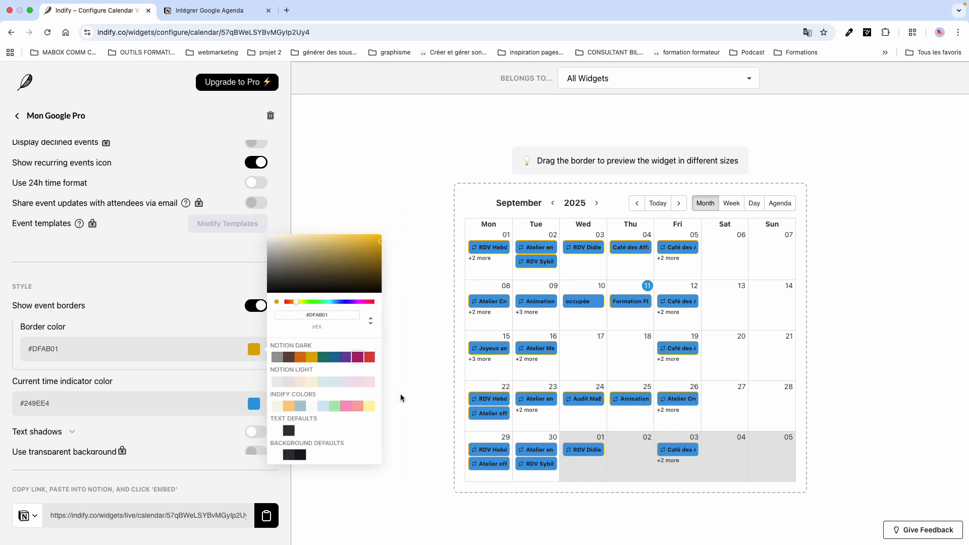
Set the event border color to the Notion Dark magenta #AD1A72.
{"action": "left_click", "coordinate": [254, 349]}
{"action": "left_click", "coordinate": [368, 359]}
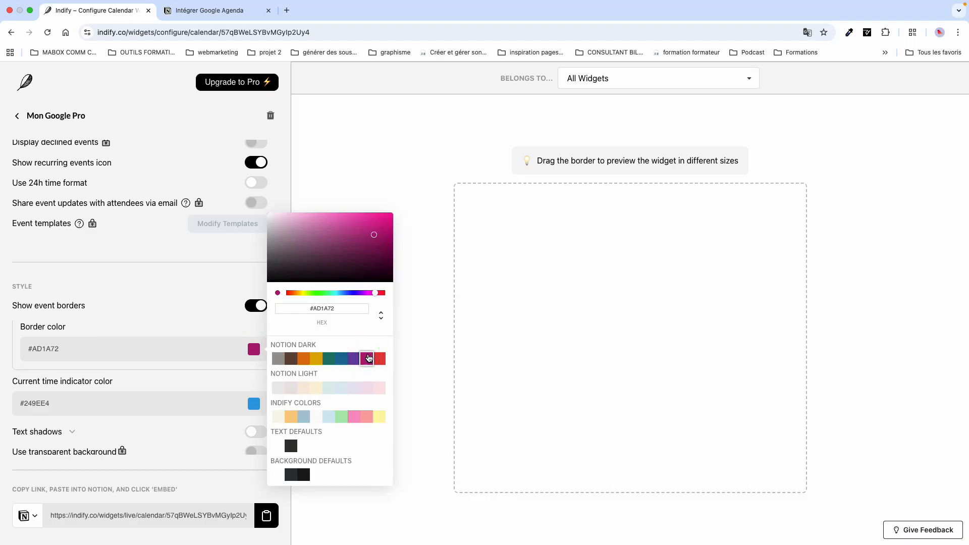
{"action": "left_click", "coordinate": [397, 346]}
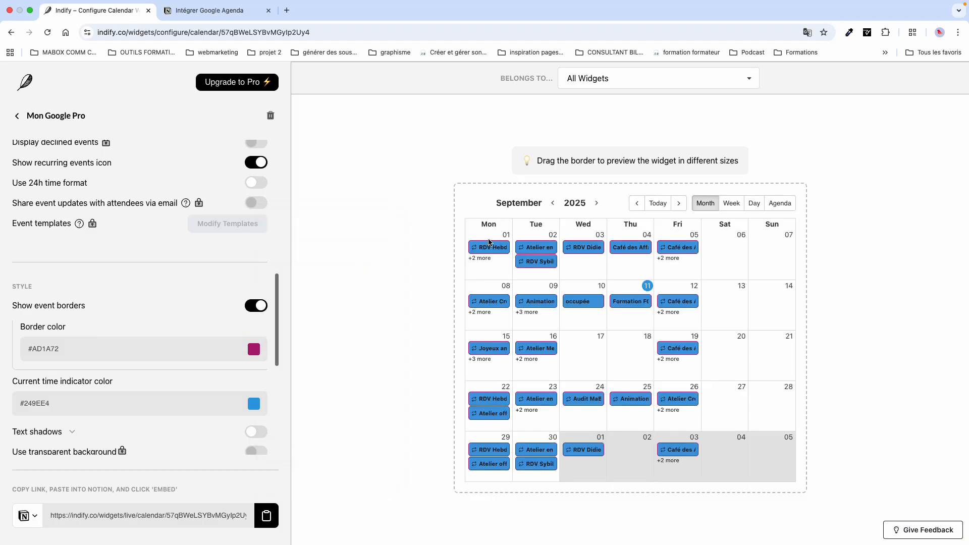
{"action": "left_click", "coordinate": [254, 351]}
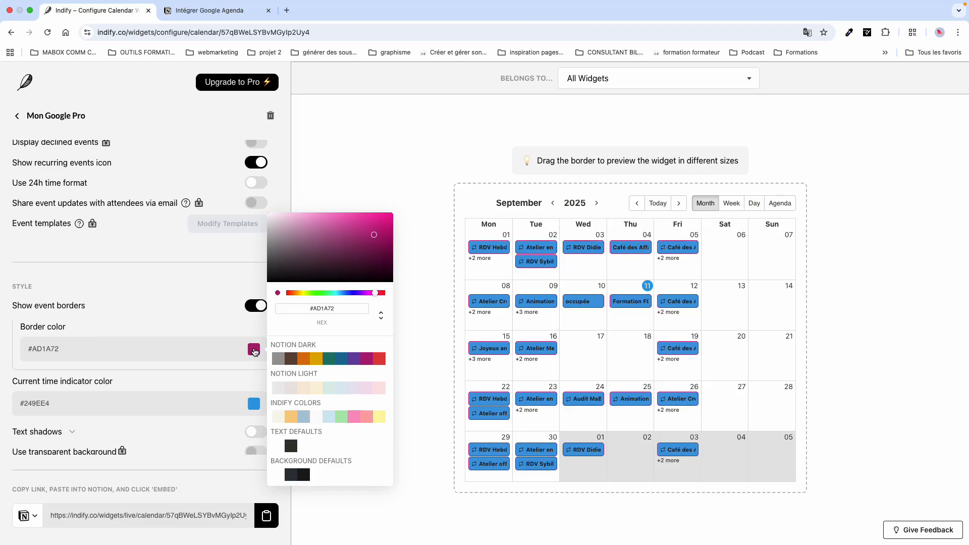
{"action": "left_click", "coordinate": [256, 372]}
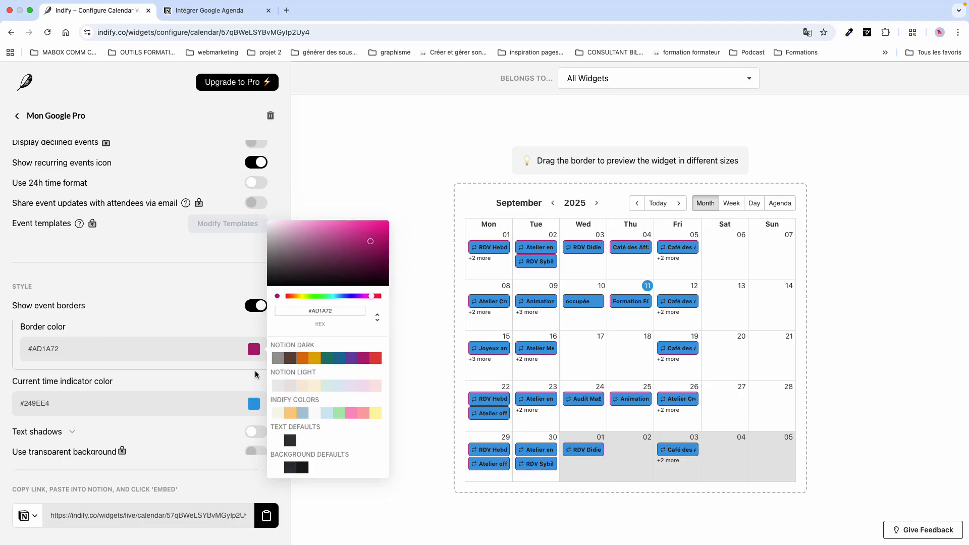
{"action": "left_click", "coordinate": [249, 365]}
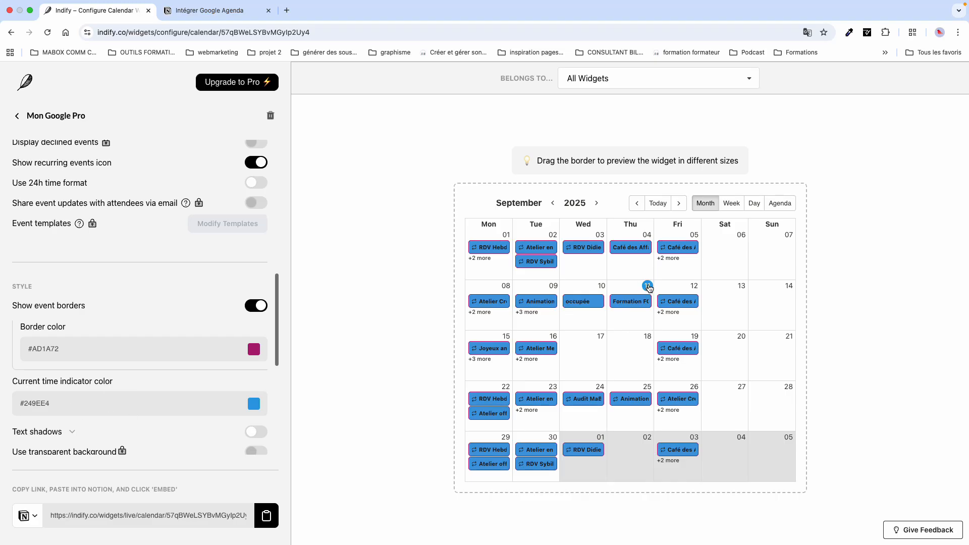
Set the current time indicator color to the Notion Dark yellow #DFAB01.
{"action": "left_click", "coordinate": [254, 403]}
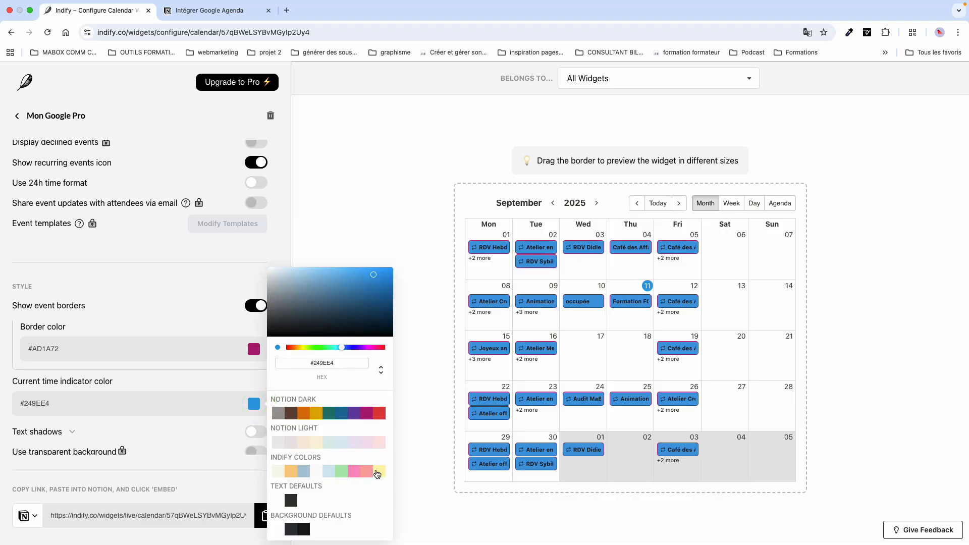
{"action": "left_click", "coordinate": [316, 413]}
{"action": "left_click", "coordinate": [213, 448]}
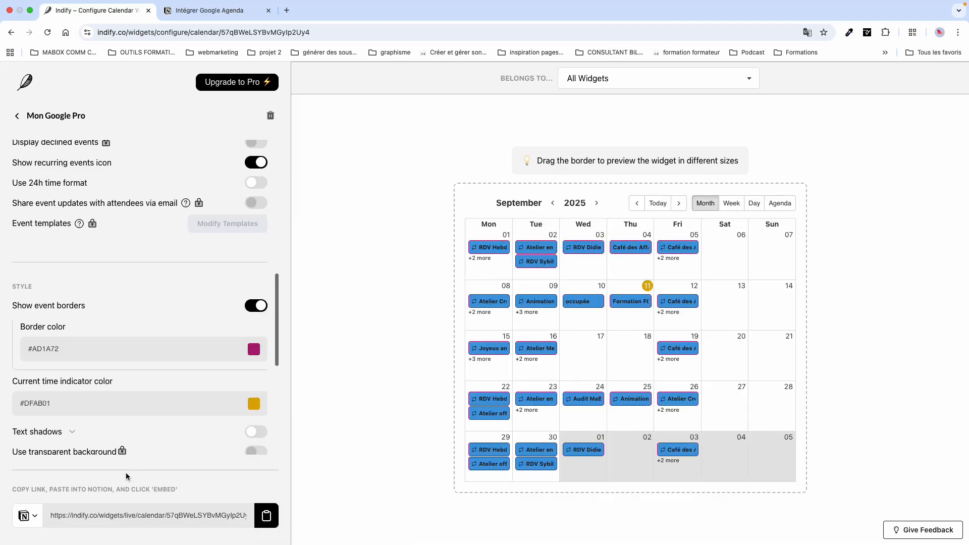
Enable a custom background color and try Notion Dark gray #9B9A97 and Notion Light pink #FBE4E4.
{"action": "scroll", "coordinate": [128, 476], "scroll_direction": "down", "scroll_amount": 5}
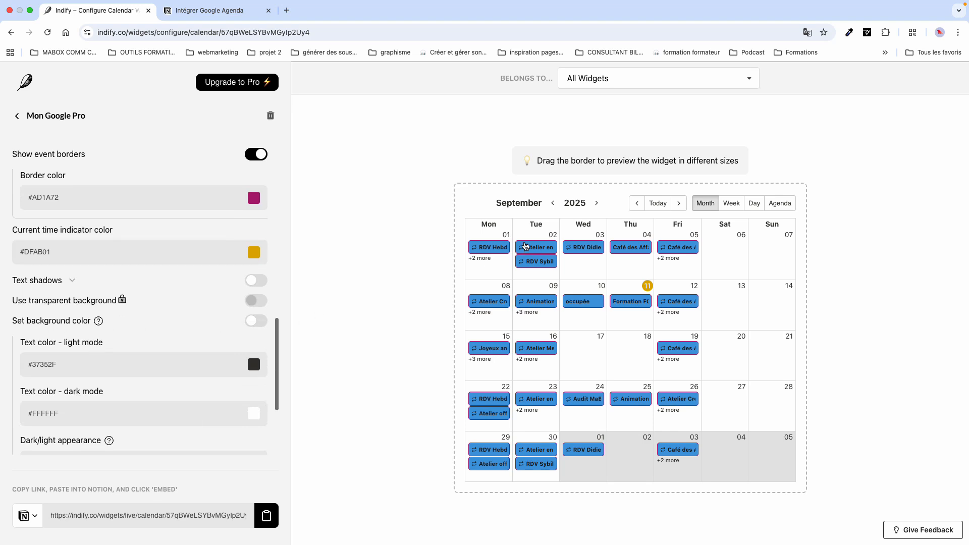
{"action": "left_click", "coordinate": [260, 321]}
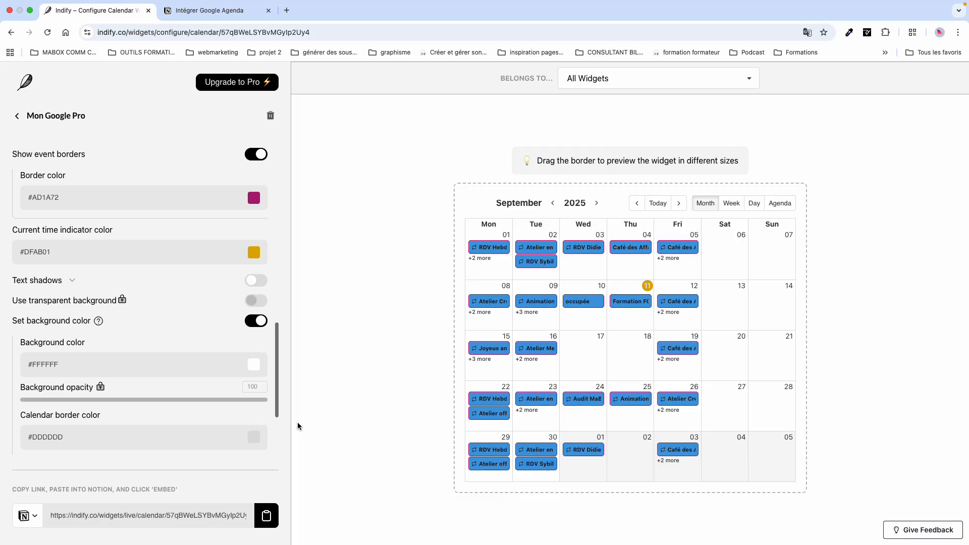
{"action": "left_click", "coordinate": [254, 365]}
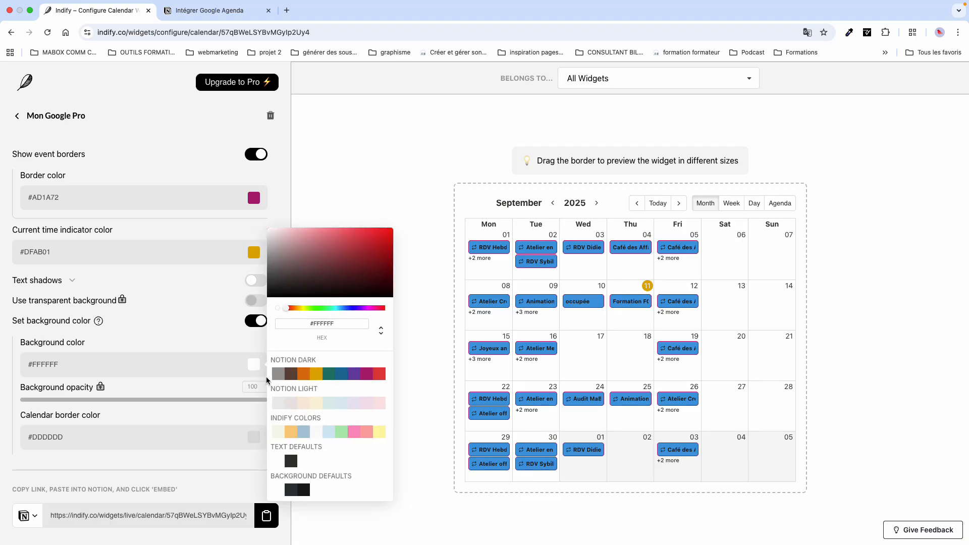
{"action": "left_click", "coordinate": [278, 374]}
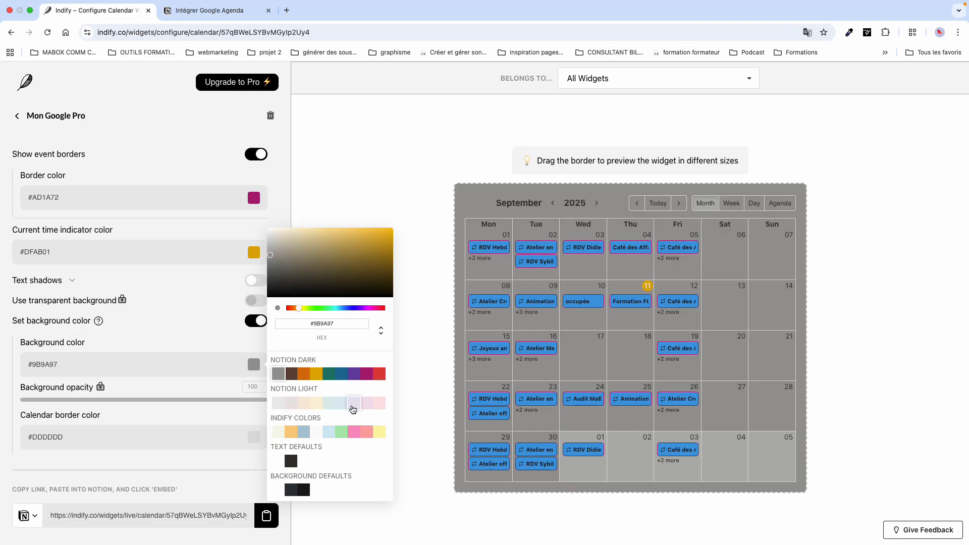
{"action": "left_click", "coordinate": [379, 404]}
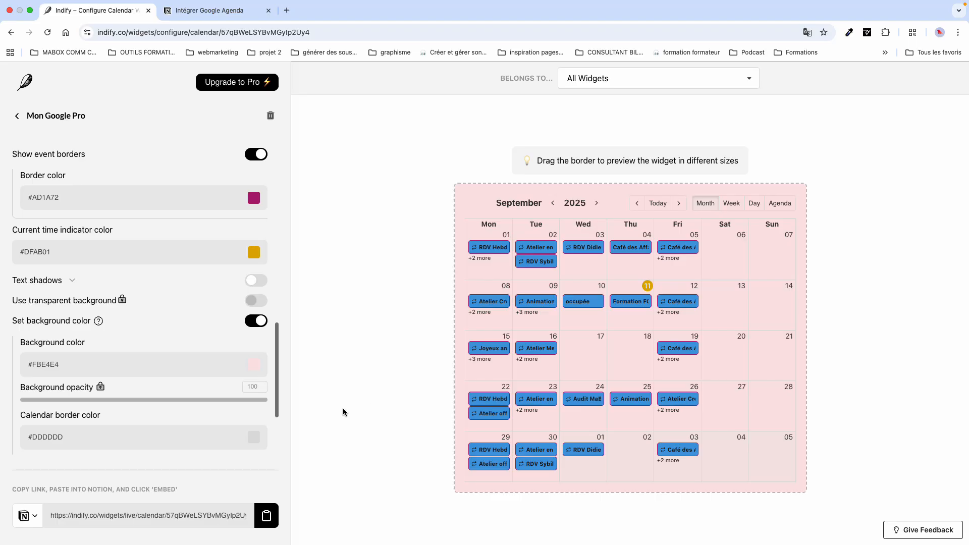
Set the calendar background color to the Indify cream #F7F7EB.
{"action": "left_click", "coordinate": [254, 366]}
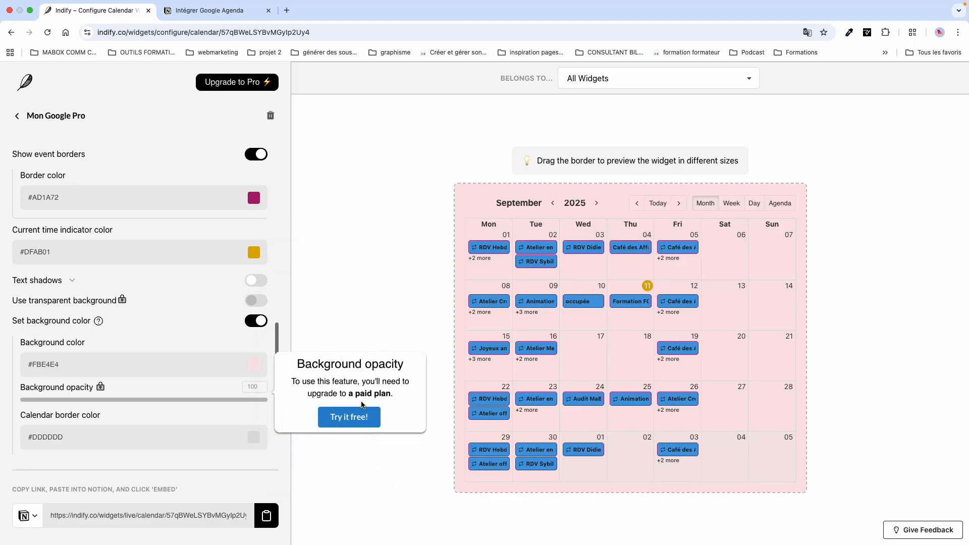
{"action": "left_click", "coordinate": [258, 371]}
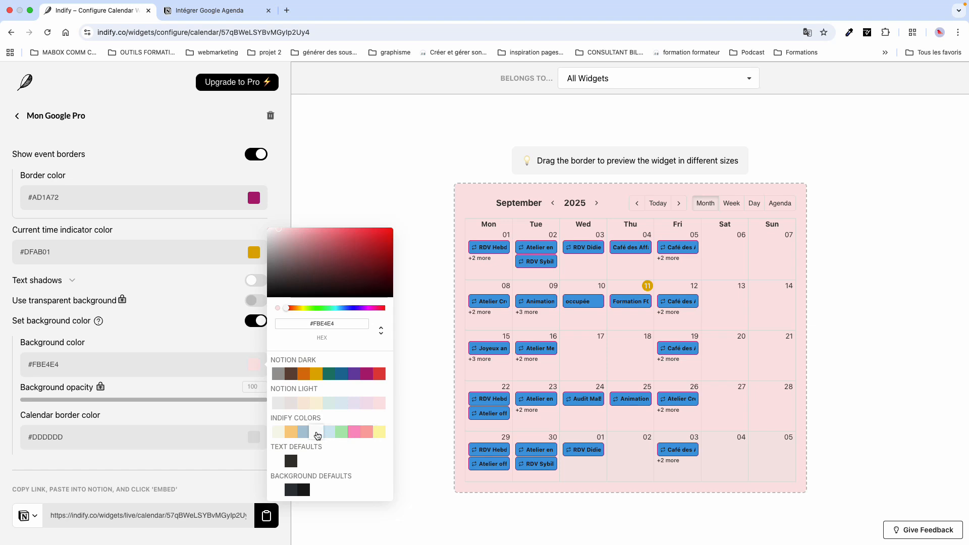
{"action": "left_click", "coordinate": [278, 435]}
{"action": "left_click", "coordinate": [195, 459]}
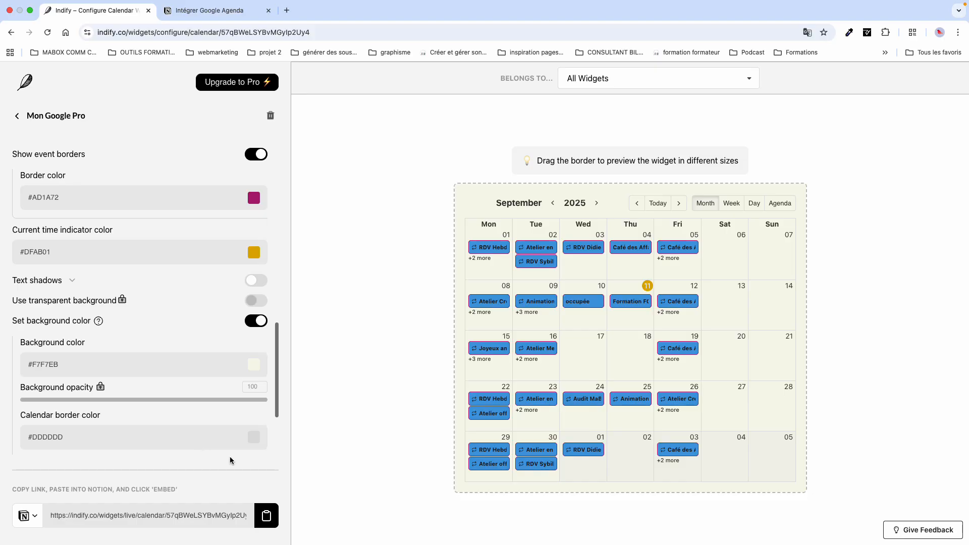
Set the calendar border color to the Notion Dark orange #D9730D.
{"action": "scroll", "coordinate": [185, 437], "scroll_direction": "down", "scroll_amount": 2}
{"action": "left_click", "coordinate": [253, 396]}
{"action": "left_click", "coordinate": [253, 399]}
{"action": "left_click", "coordinate": [252, 400]}
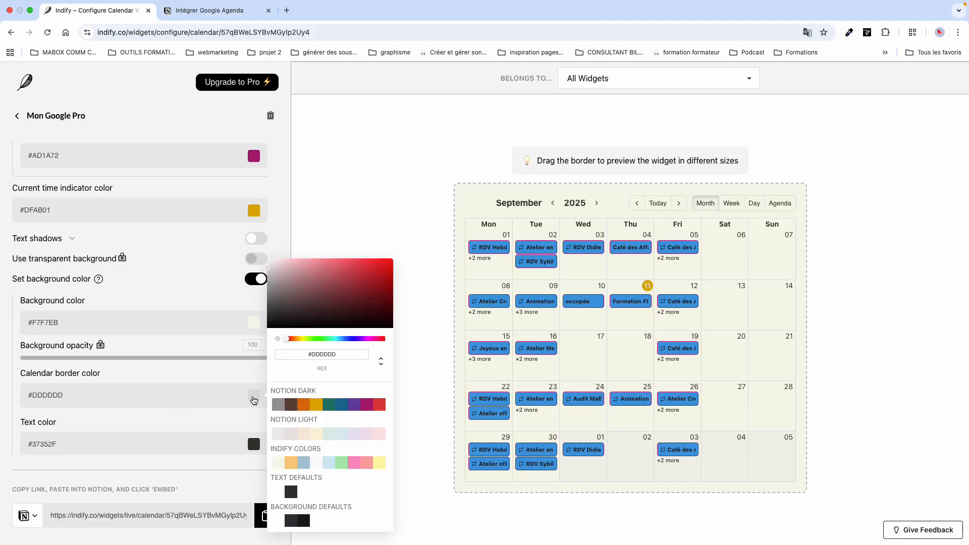
{"action": "left_click", "coordinate": [304, 405]}
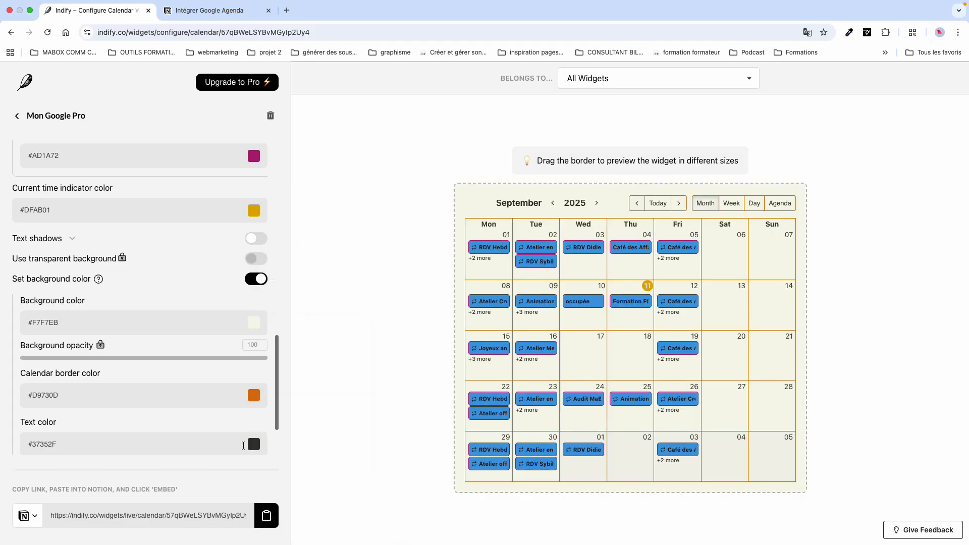
Set the calendar text color to the Notion Dark yellow #DFAB01.
{"action": "left_click", "coordinate": [254, 448]}
{"action": "left_click", "coordinate": [249, 444]}
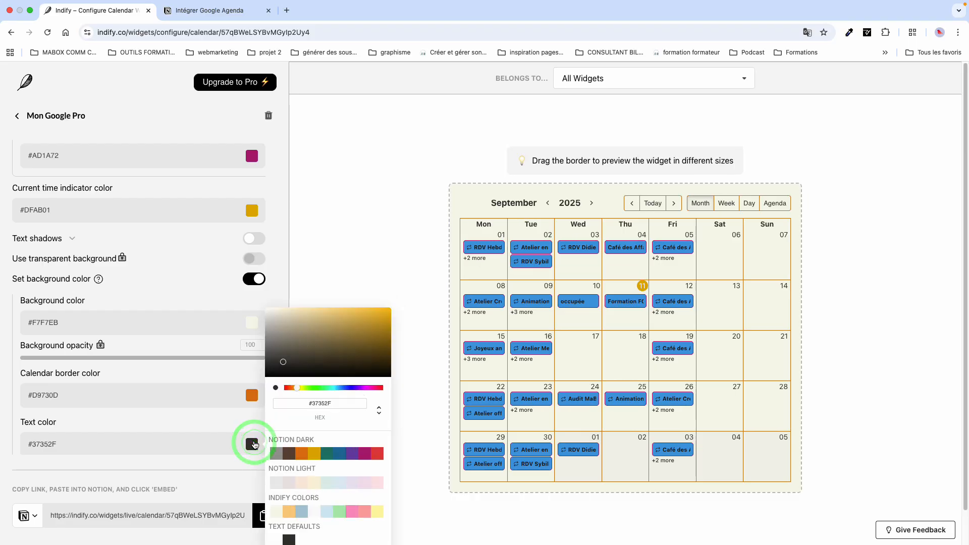
{"action": "left_click", "coordinate": [313, 454]}
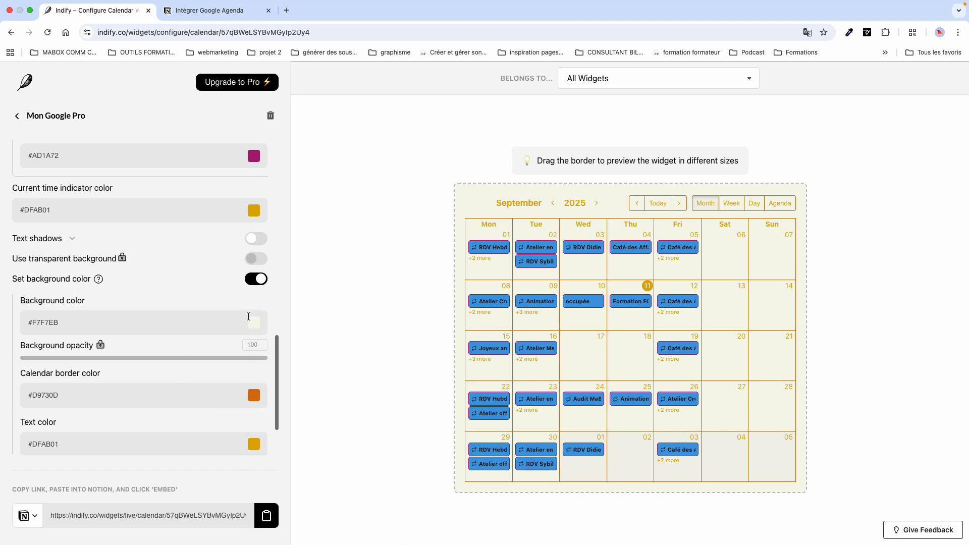
Try the Indify blue #ABC8D6 as the background color and replace it with off-white #FAFAFA.
{"action": "mouse_move", "coordinate": [255, 327]}
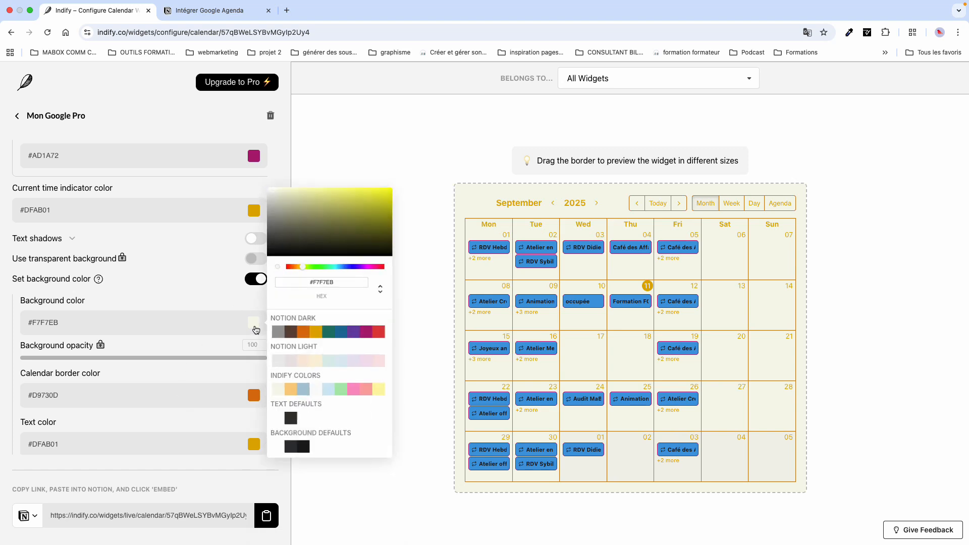
{"action": "left_click", "coordinate": [303, 390]}
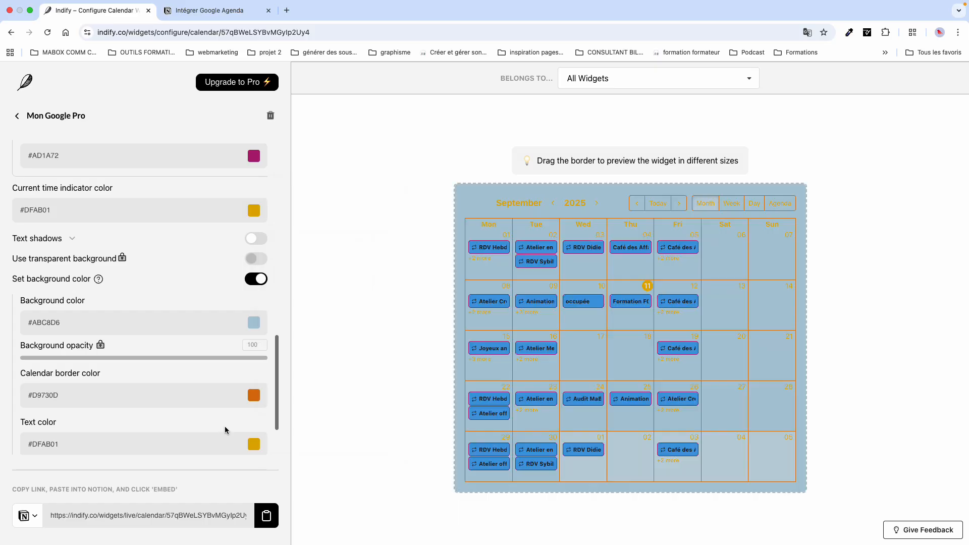
{"action": "left_click", "coordinate": [254, 323]}
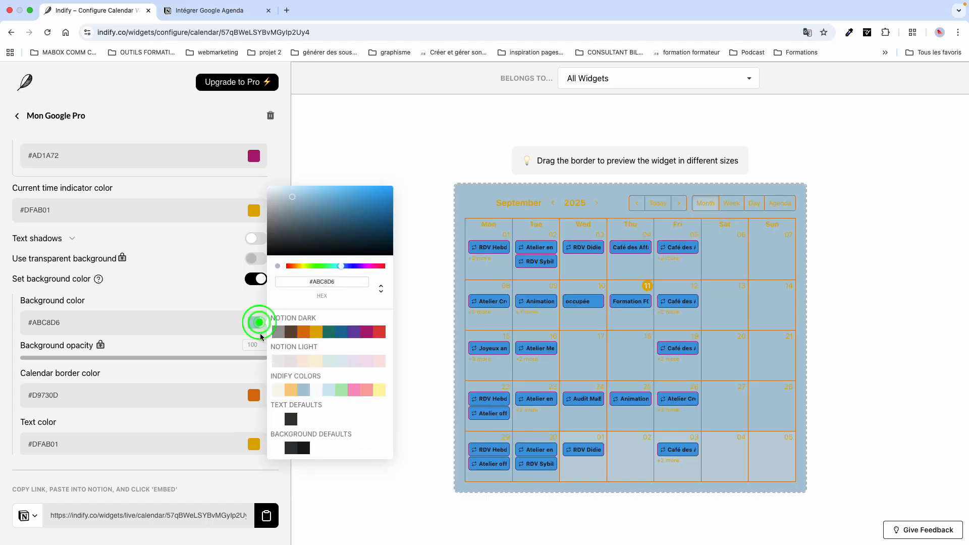
{"action": "left_click", "coordinate": [315, 390]}
Set the calendar text color to the Notion Dark blue #0B6E99.
{"action": "left_click", "coordinate": [251, 451]}
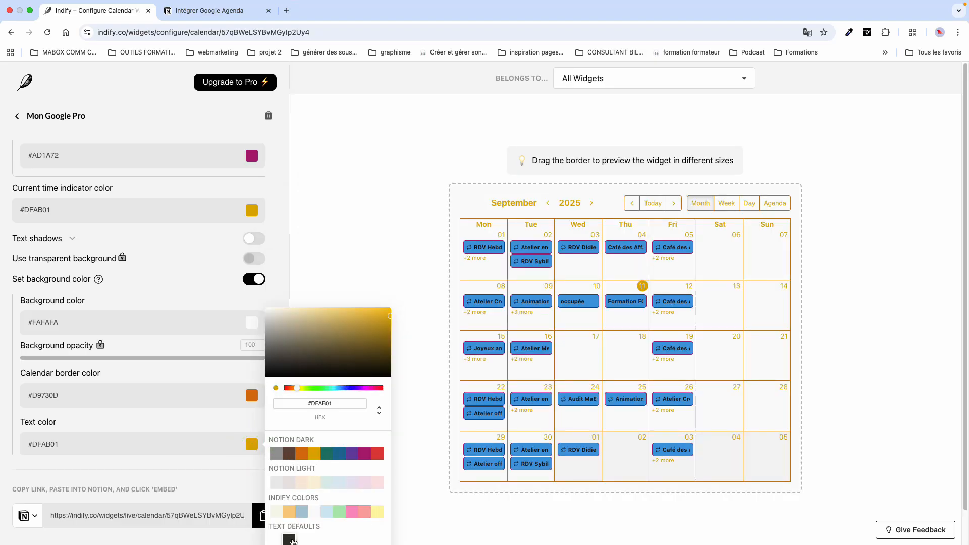
{"action": "left_click", "coordinate": [338, 456]}
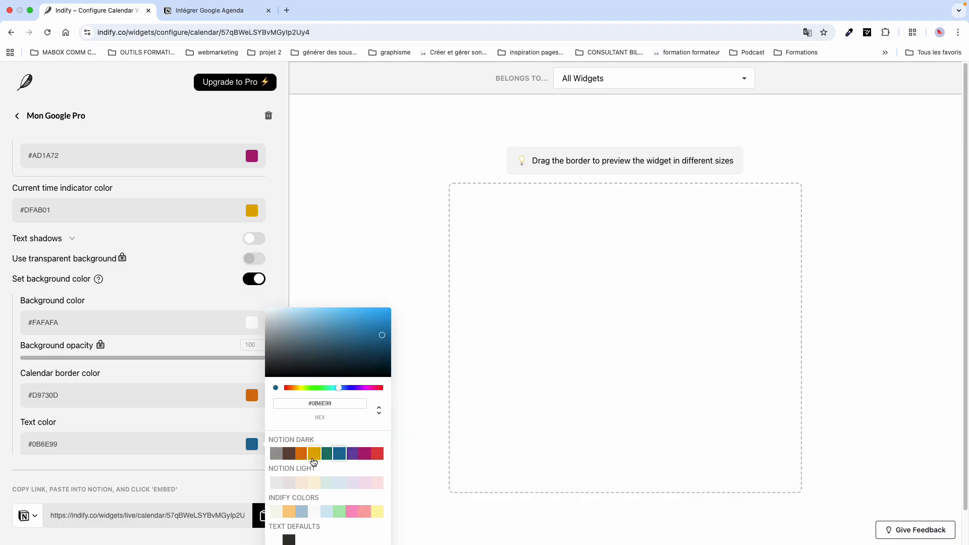
{"action": "left_click", "coordinate": [240, 437]}
Set the calendar background color to the Indify green #AEEAB0.
{"action": "scroll", "coordinate": [174, 414], "scroll_direction": "down", "scroll_amount": 2}
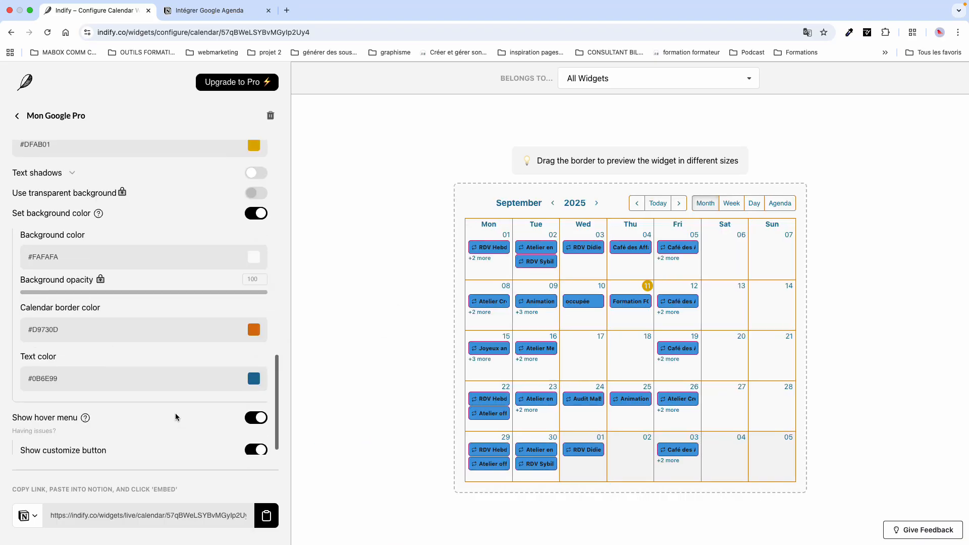
{"action": "left_click", "coordinate": [256, 257]}
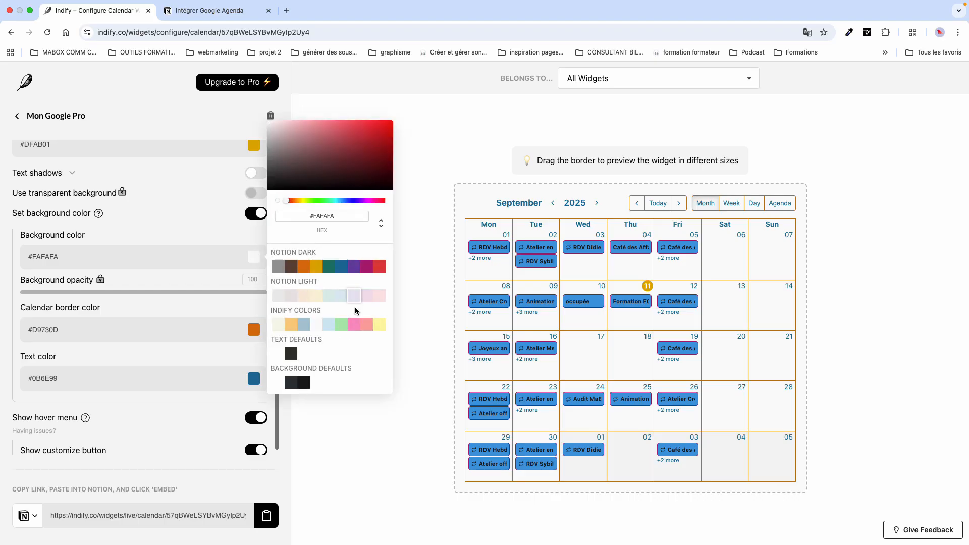
{"action": "left_click", "coordinate": [342, 325]}
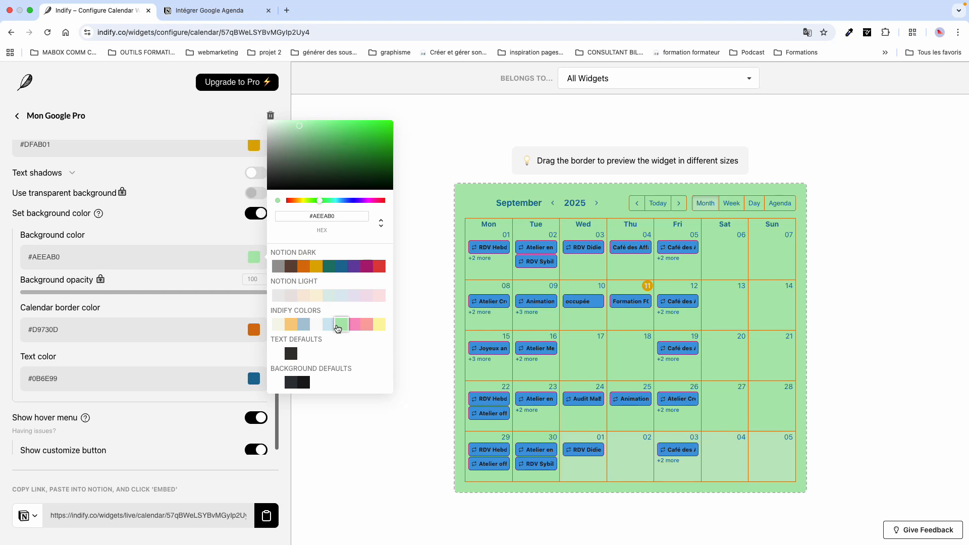
{"action": "left_click", "coordinate": [182, 409]}
Copy the widget link and delete the old yellow calendar embed from the "Intégrer Google Agenda" Notion page.
{"action": "scroll", "coordinate": [184, 427], "scroll_direction": "down", "scroll_amount": 1}
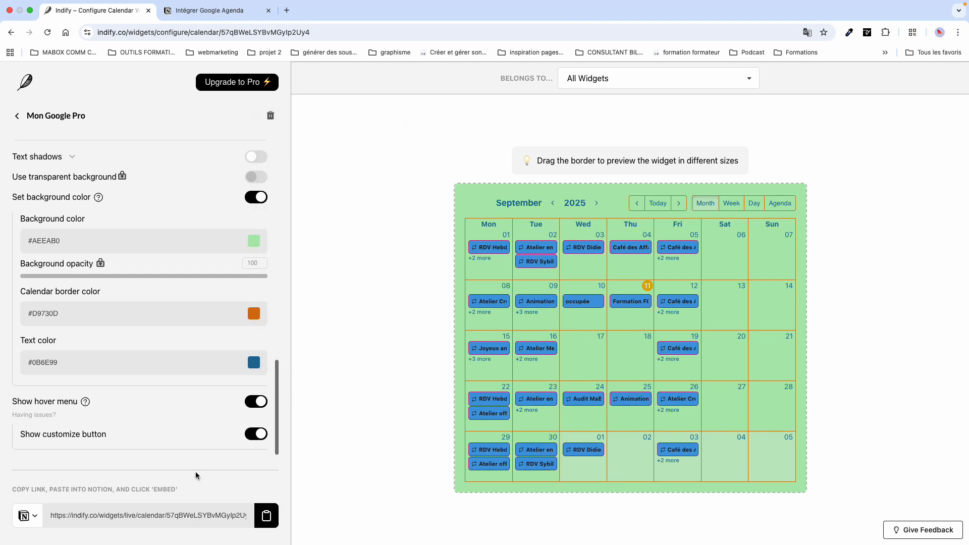
{"action": "left_click", "coordinate": [268, 517]}
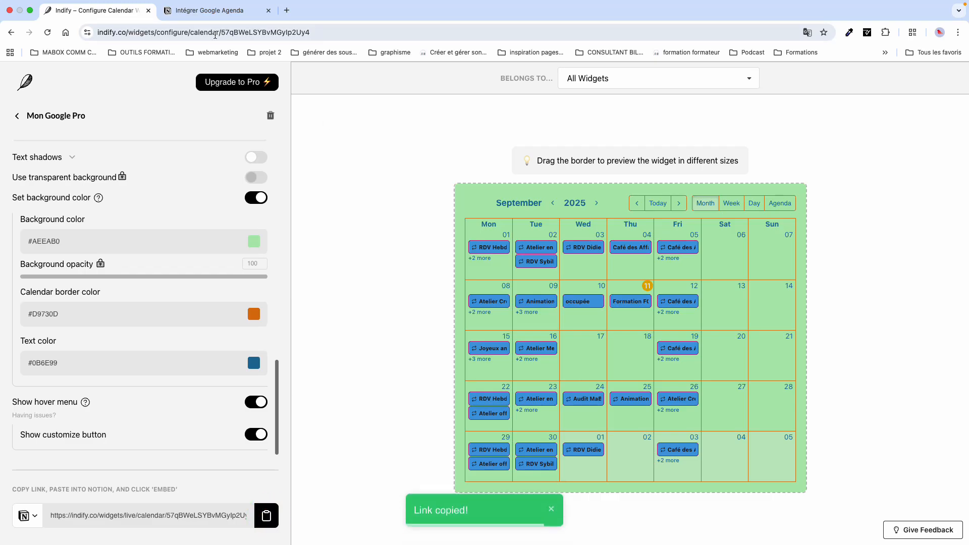
{"action": "left_click", "coordinate": [198, 11]}
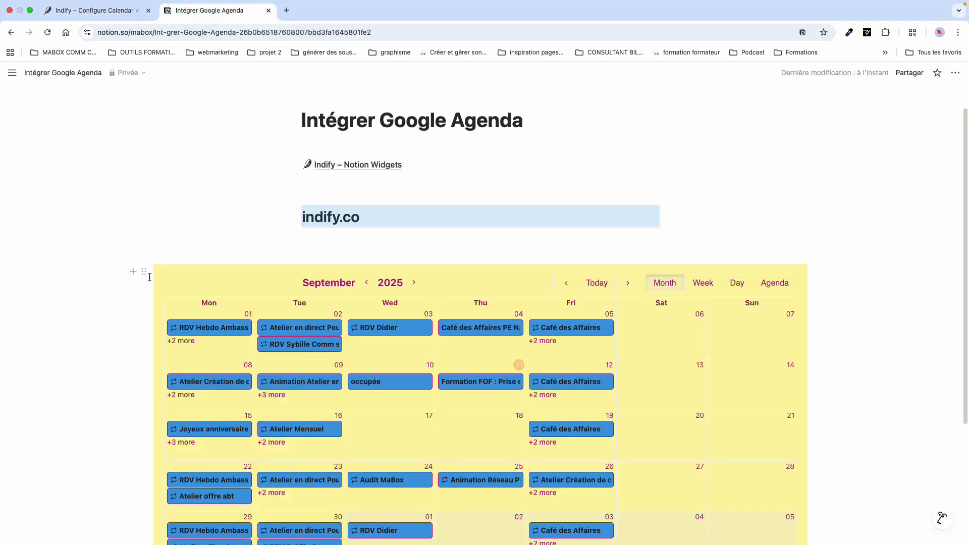
{"action": "left_click", "coordinate": [144, 273]}
{"action": "key", "text": "Delete"}
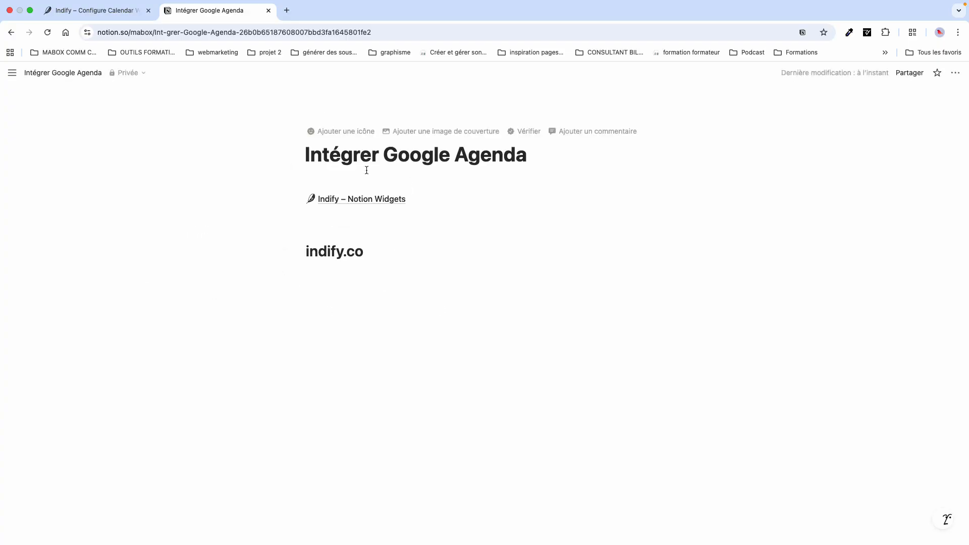
Paste the widget link below the indify.co heading as an "Intégration" and make the embedded calendar taller.
{"action": "left_click", "coordinate": [330, 296]}
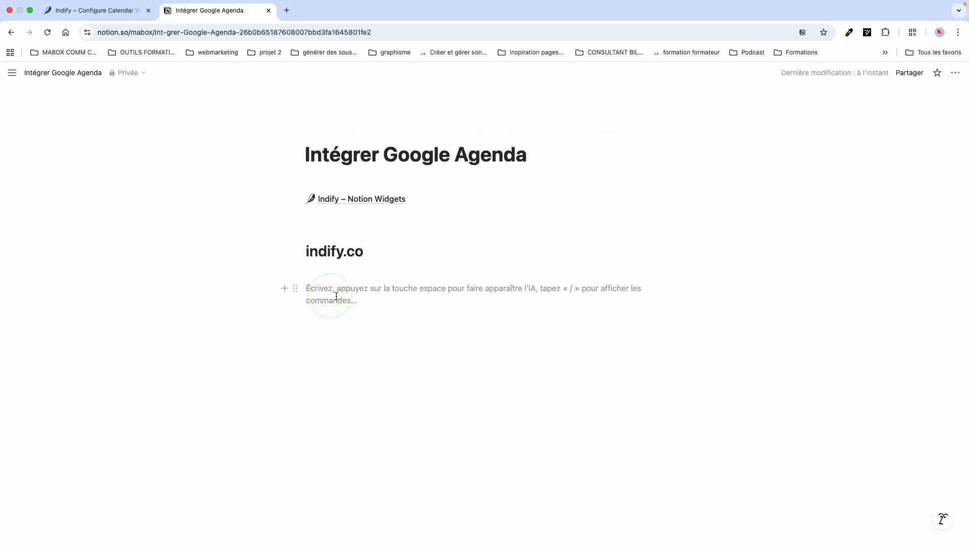
{"action": "key", "text": "super+v"}
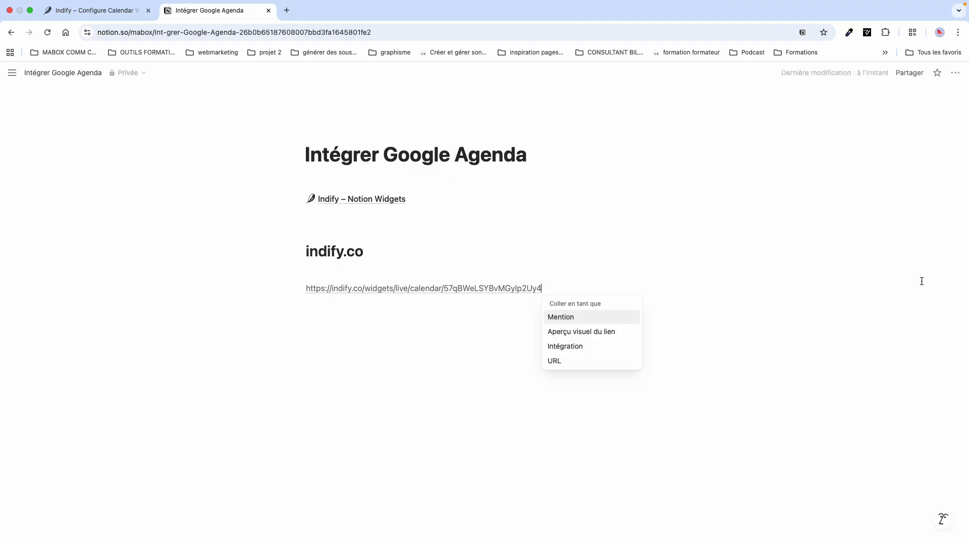
{"action": "left_click", "coordinate": [586, 347]}
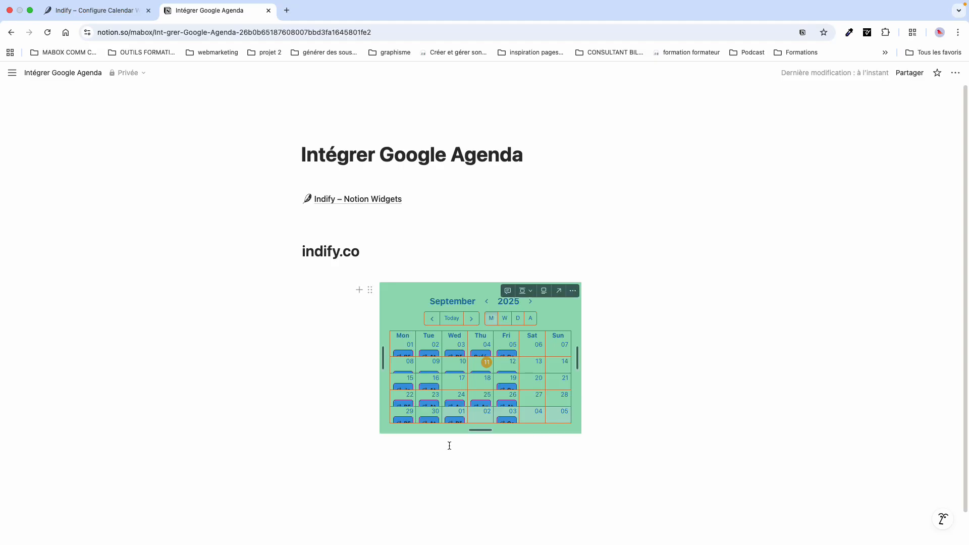
{"action": "left_click", "coordinate": [480, 433]}
{"action": "left_click_drag", "start_coordinate": [474, 462], "coordinate": [477, 480]}
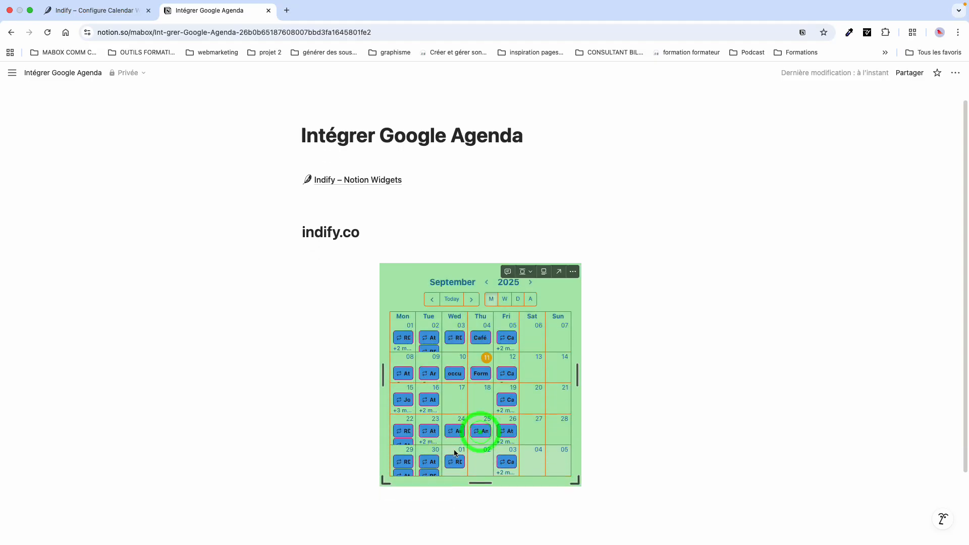
Widen the embedded calendar beyond the text column on both sides and make it slightly taller.
{"action": "left_click_drag", "start_coordinate": [382, 374], "coordinate": [182, 357]}
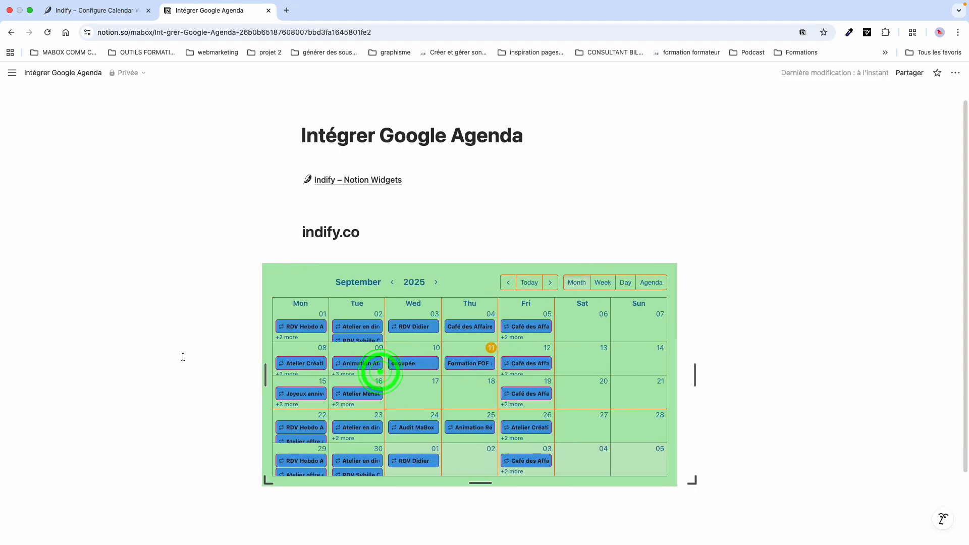
{"action": "left_click_drag", "start_coordinate": [482, 482], "coordinate": [482, 488]}
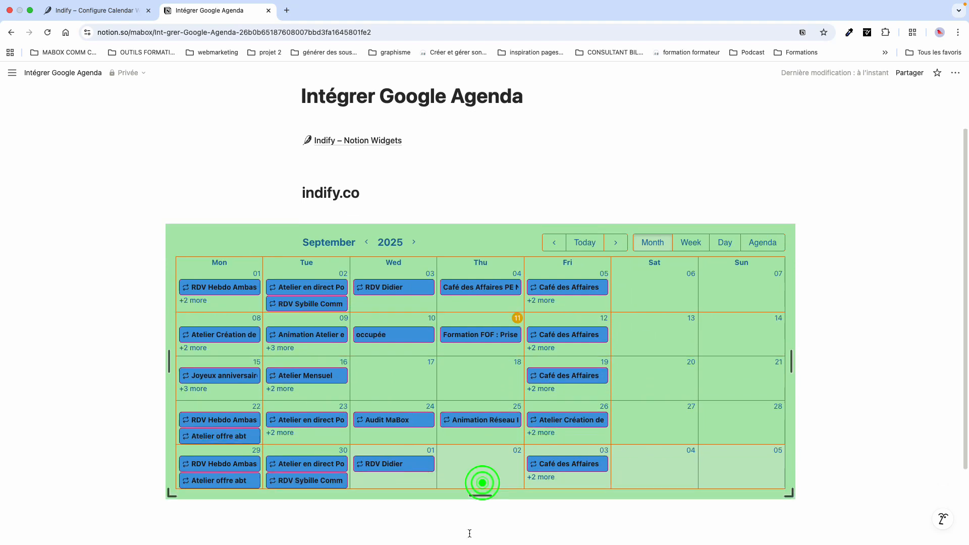
{"action": "scroll", "coordinate": [843, 331], "scroll_direction": "down", "scroll_amount": 3}
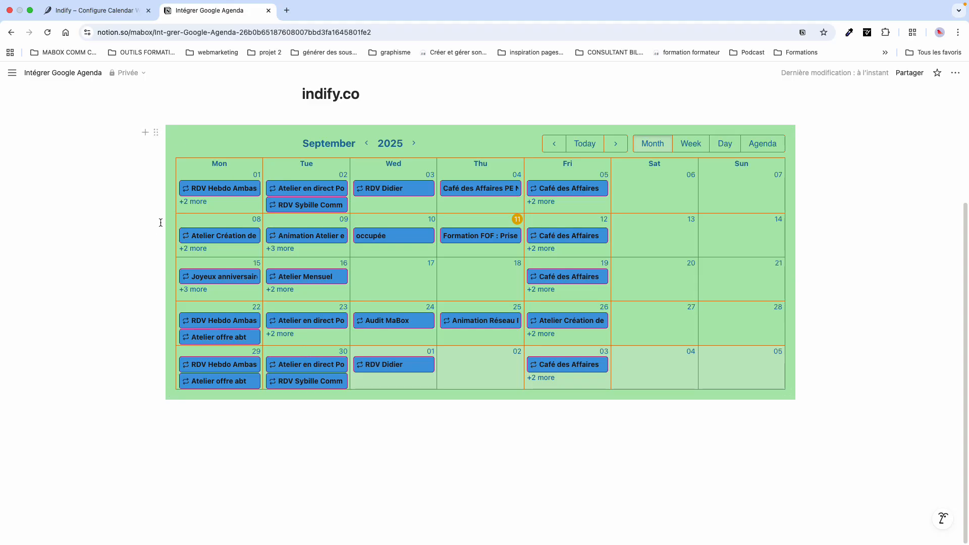
Switch to the Indify calendar configuration and set the background color to the Indify cream #F7F7EB.
{"action": "left_click", "coordinate": [108, 10]}
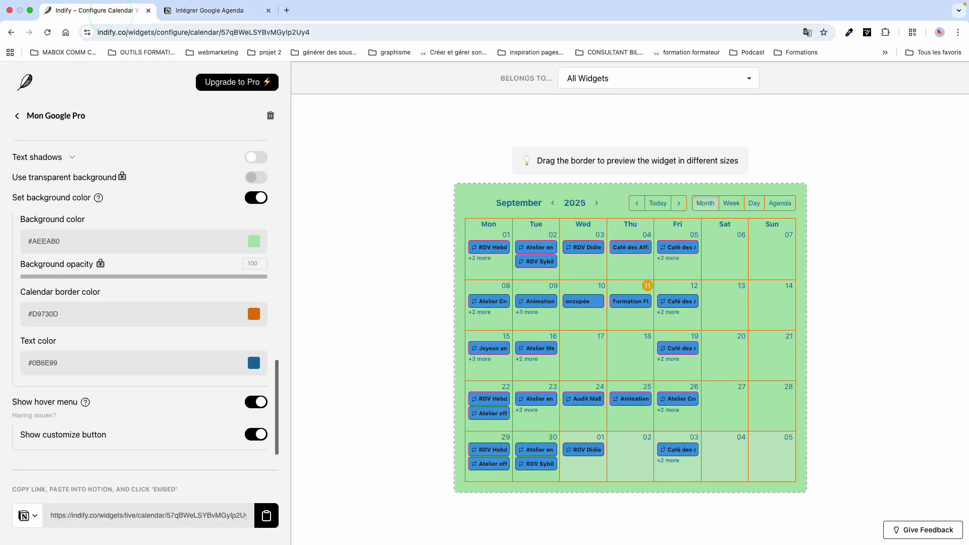
{"action": "left_click", "coordinate": [254, 243]}
{"action": "left_click", "coordinate": [273, 310]}
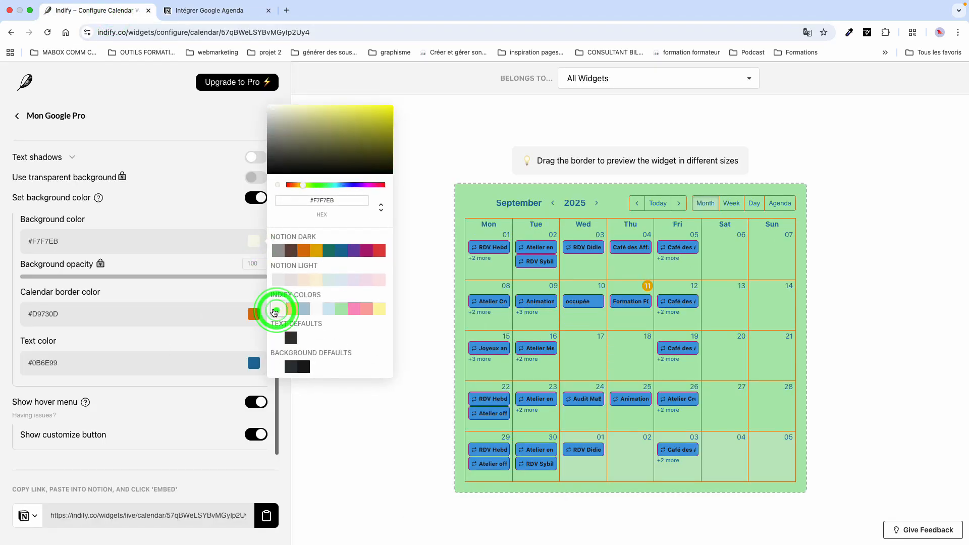
{"action": "left_click", "coordinate": [100, 382]}
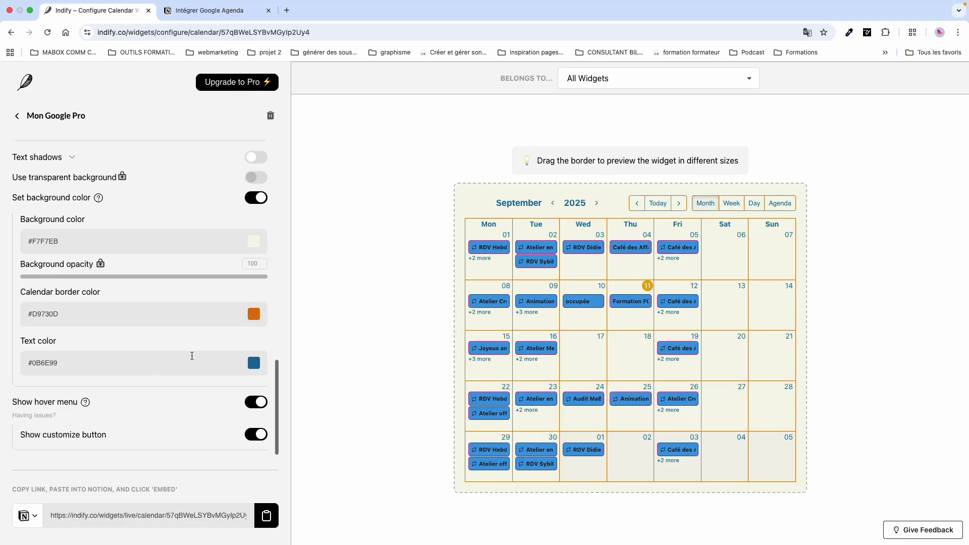
Set the calendar text color to the Notion Dark orange #D9730D.
{"action": "left_click", "coordinate": [250, 364]}
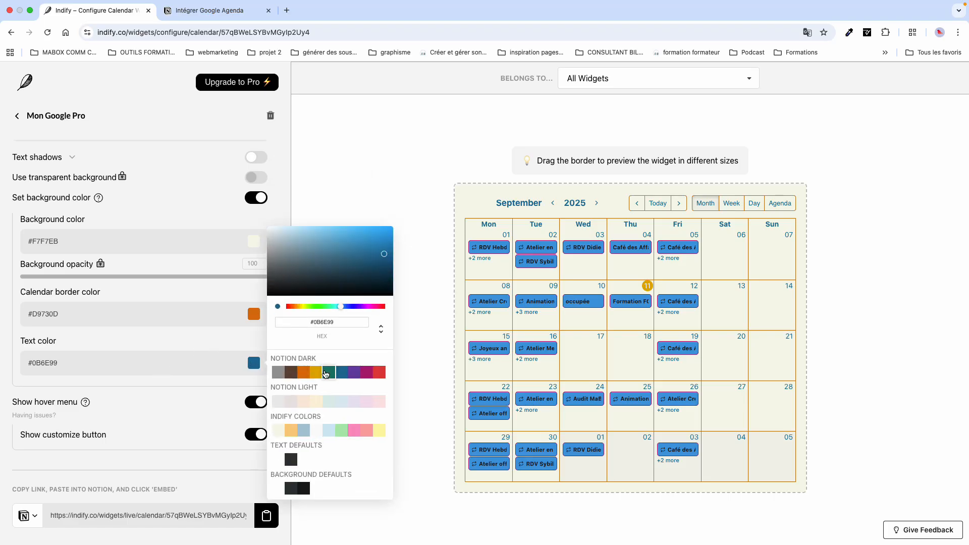
{"action": "left_click", "coordinate": [300, 373]}
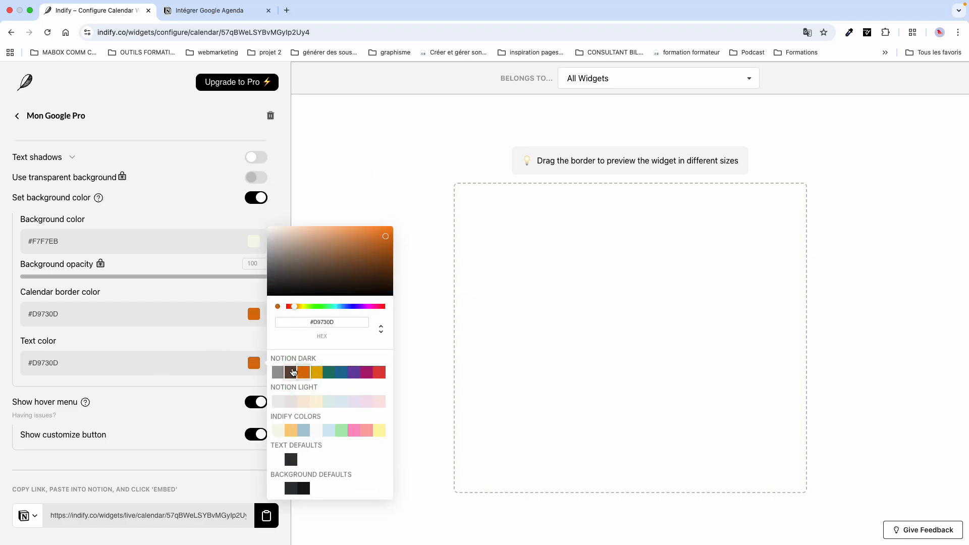
{"action": "left_click", "coordinate": [172, 390]}
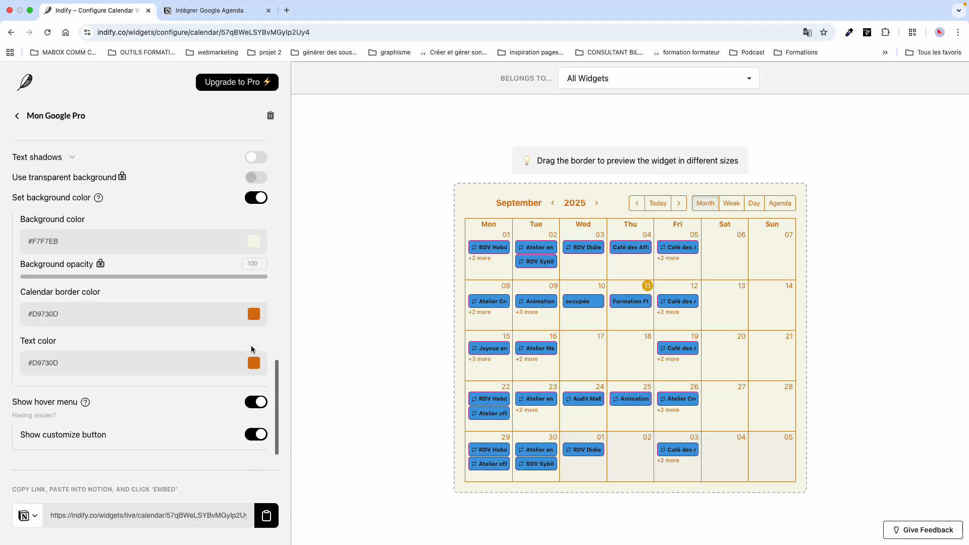
Set the text color to the default dark #37352F and the calendar border color to the Notion Light yellow #FBF3DB.
{"action": "left_click", "coordinate": [255, 364]}
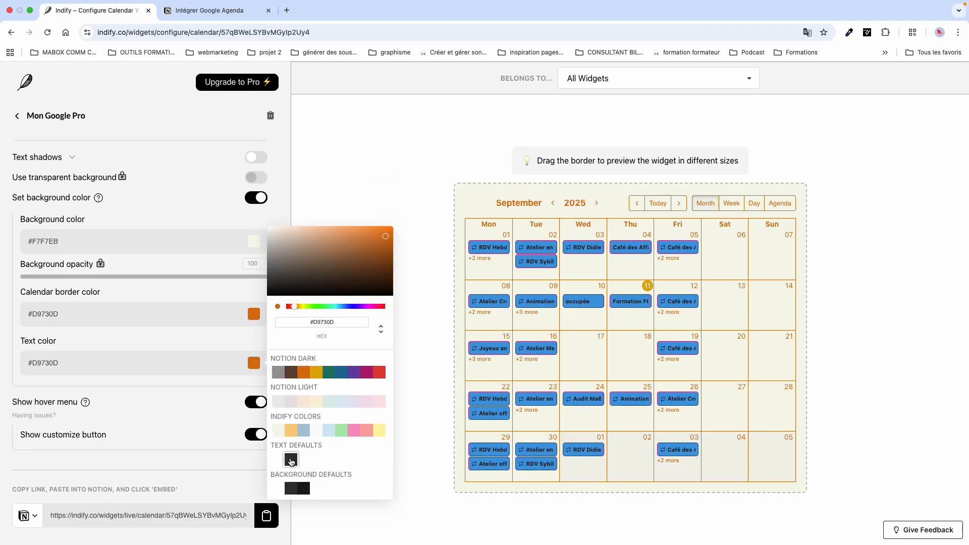
{"action": "left_click", "coordinate": [291, 460]}
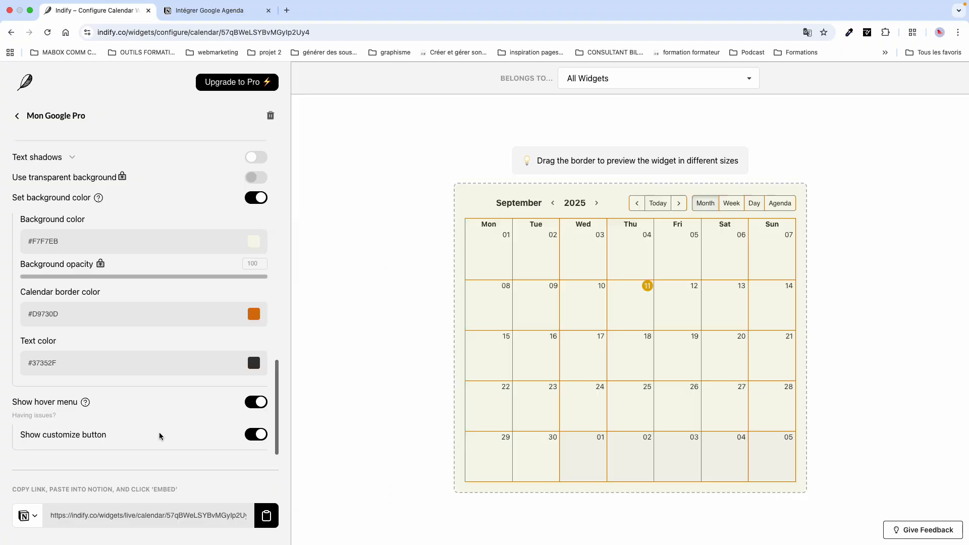
{"action": "left_click", "coordinate": [253, 313]}
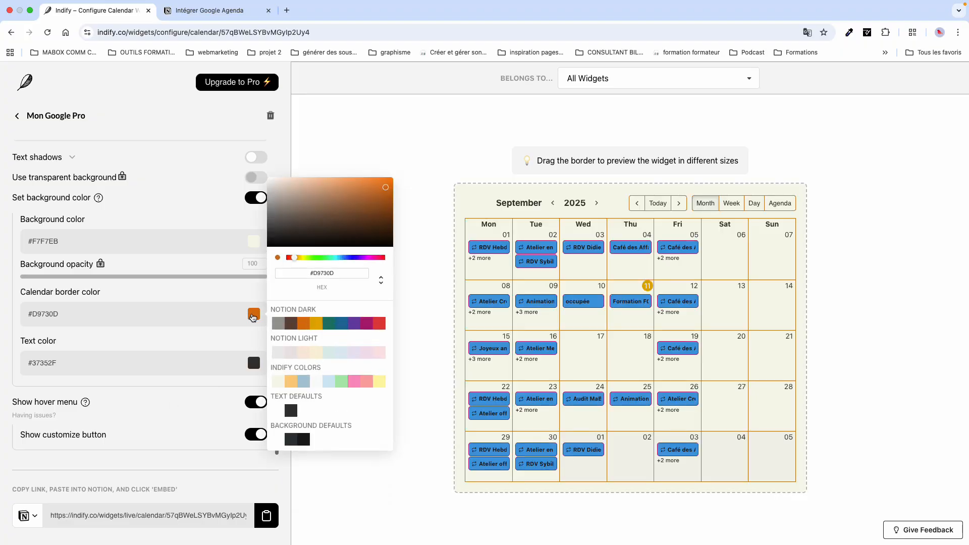
{"action": "left_click", "coordinate": [314, 352]}
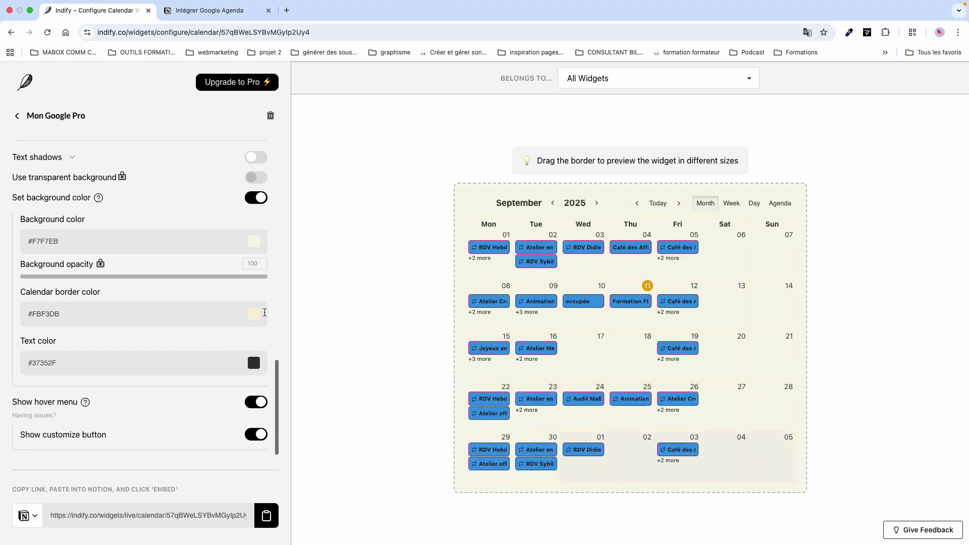
Set the calendar background color to white #FFFFFF and reload the "Intégrer Google Agenda" Notion page to refresh the embed.
{"action": "left_click", "coordinate": [253, 242]}
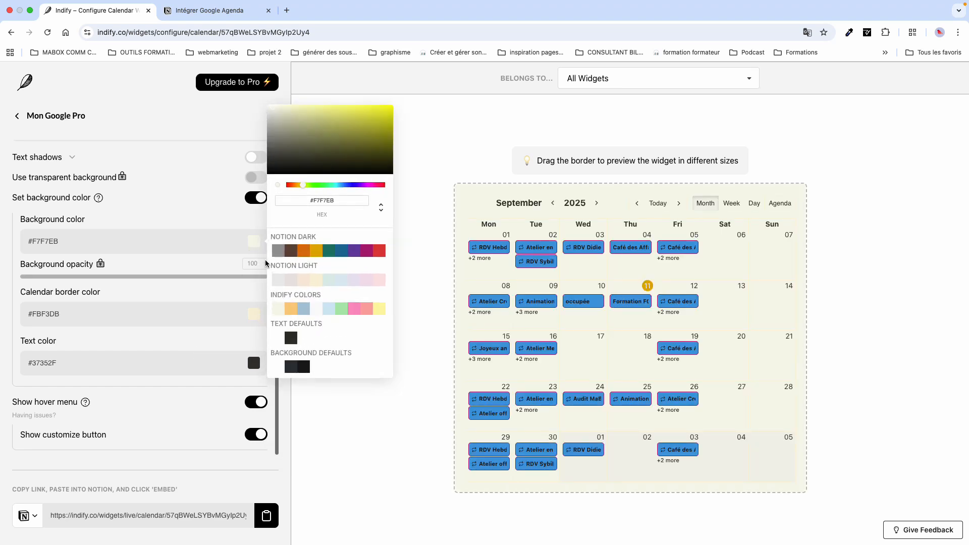
{"action": "left_click", "coordinate": [278, 338]}
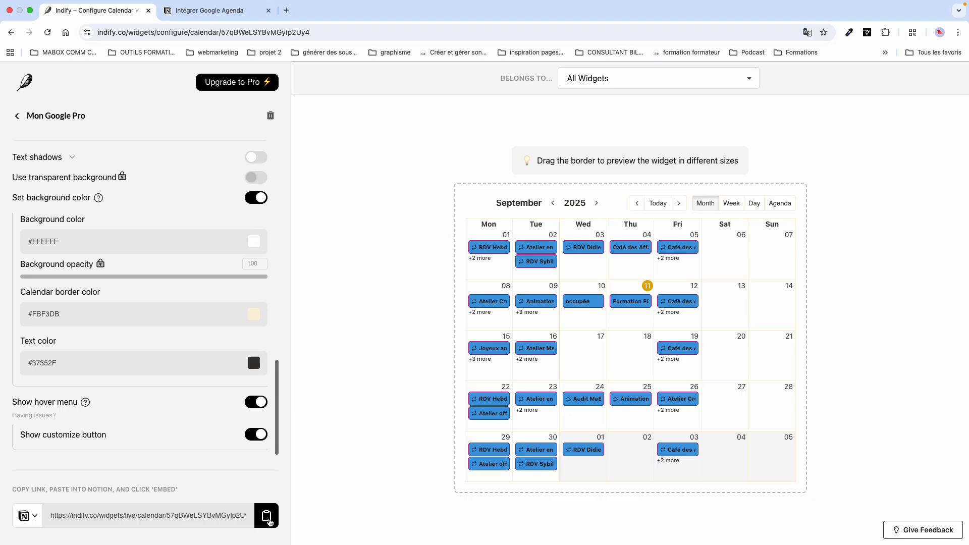
{"action": "left_click", "coordinate": [193, 11]}
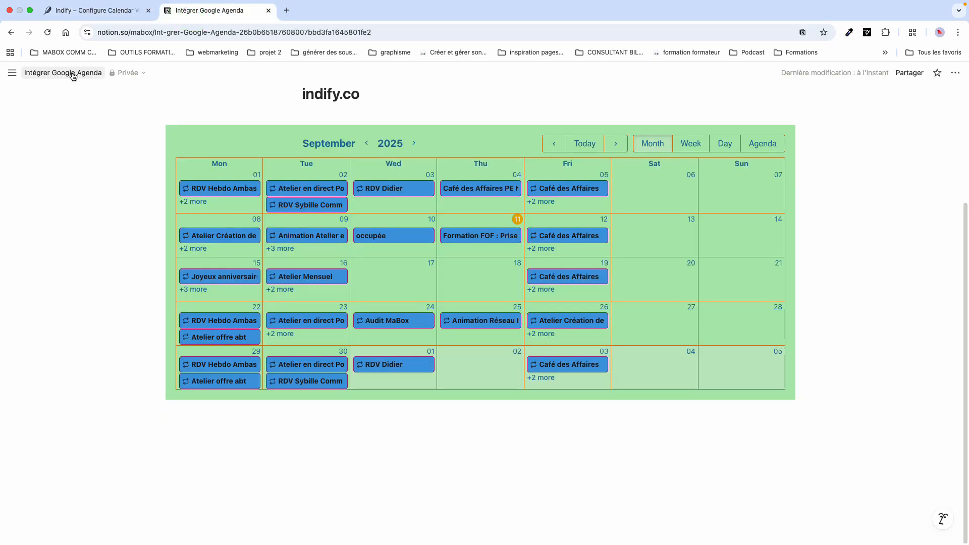
{"action": "left_click", "coordinate": [47, 33]}
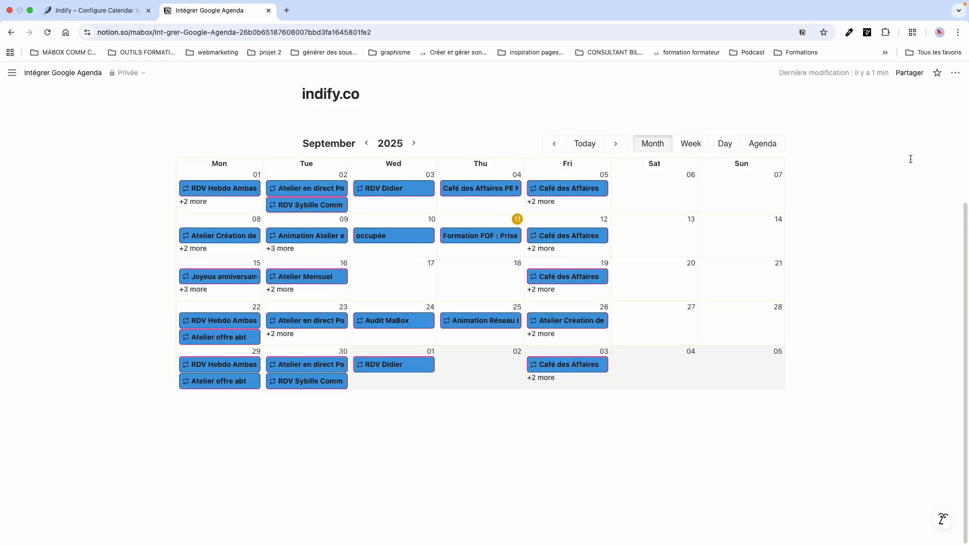
View and close the details of the first September 2 event and the September 9 "Animation Atelier" event in the embedded calendar.
{"action": "left_click", "coordinate": [301, 190]}
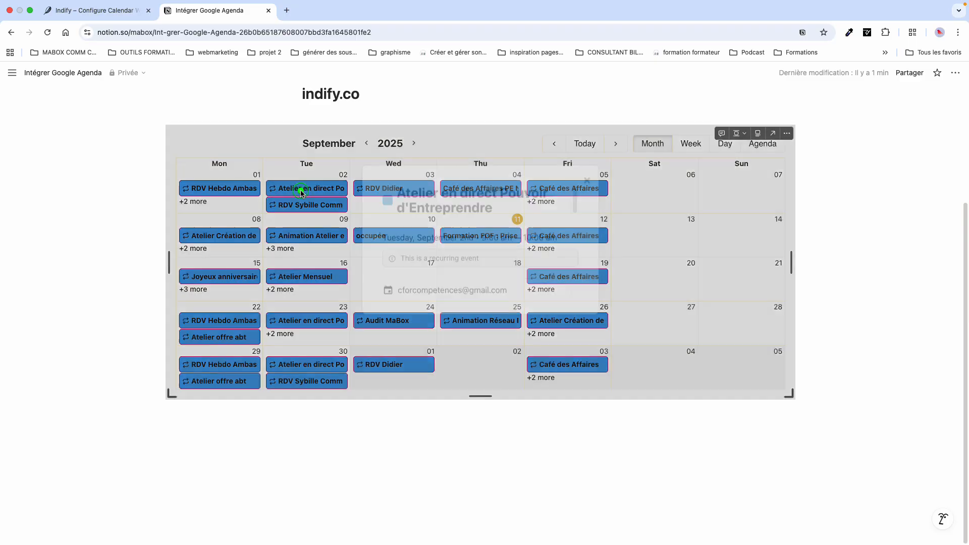
{"action": "left_click", "coordinate": [587, 200]}
{"action": "left_click", "coordinate": [315, 235]}
{"action": "left_click", "coordinate": [585, 199]}
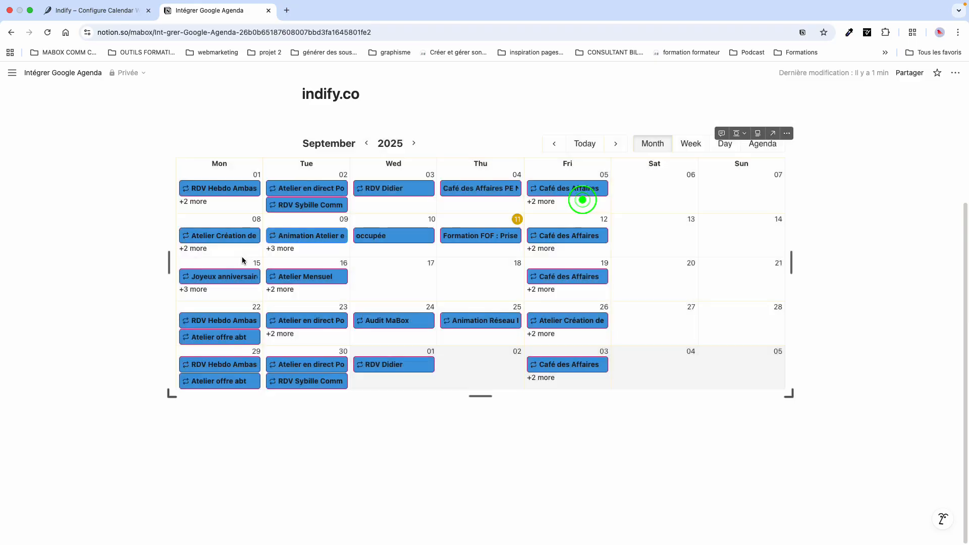
Expand the additional events of September 9 into the day view and look through its hourly schedule.
{"action": "left_click", "coordinate": [277, 248]}
{"action": "scroll", "coordinate": [401, 270], "scroll_direction": "down", "scroll_amount": 10}
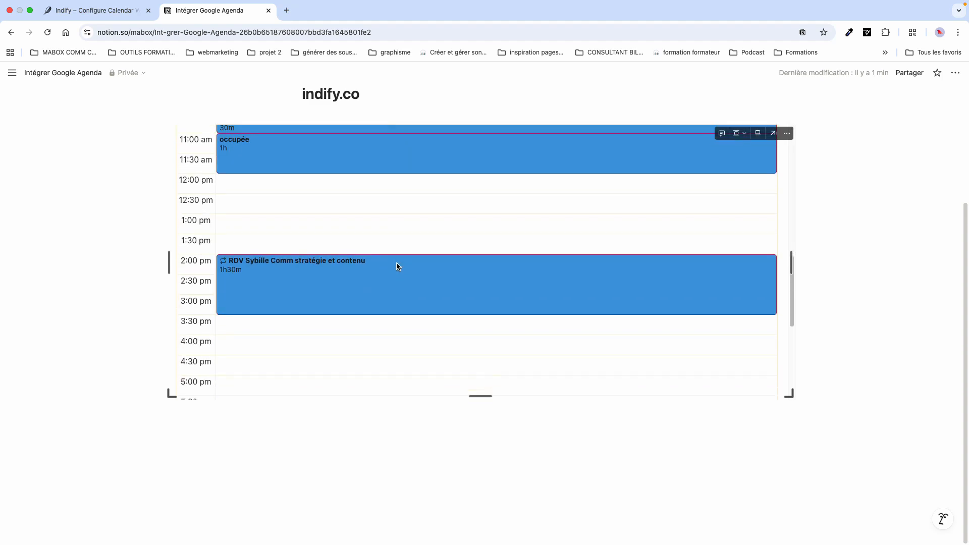
{"action": "scroll", "coordinate": [396, 263], "scroll_direction": "down", "scroll_amount": 3}
{"action": "scroll", "coordinate": [395, 262], "scroll_direction": "up", "scroll_amount": 15}
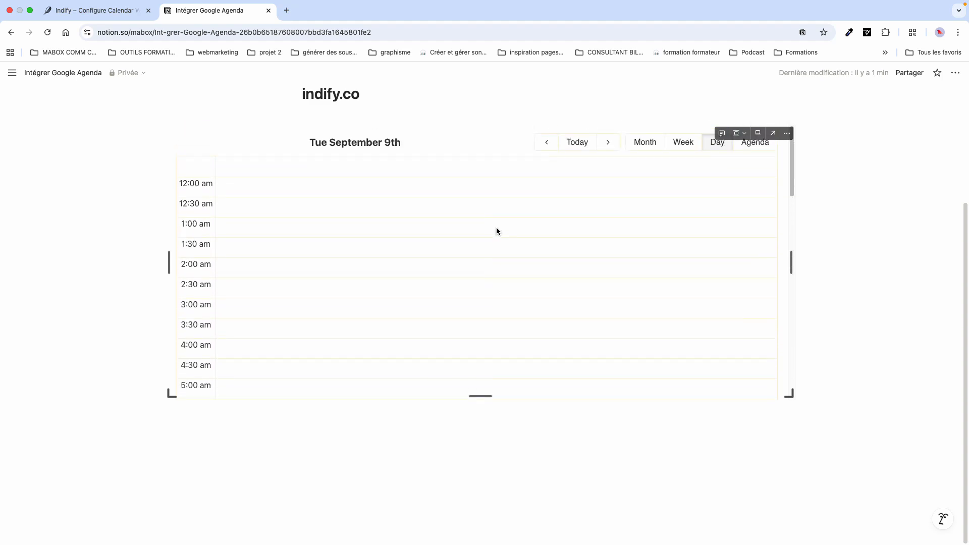
Jump the embedded calendar to today's date and return it to the Month view.
{"action": "scroll", "coordinate": [497, 232], "scroll_direction": "up", "scroll_amount": 3}
{"action": "left_click", "coordinate": [576, 300]}
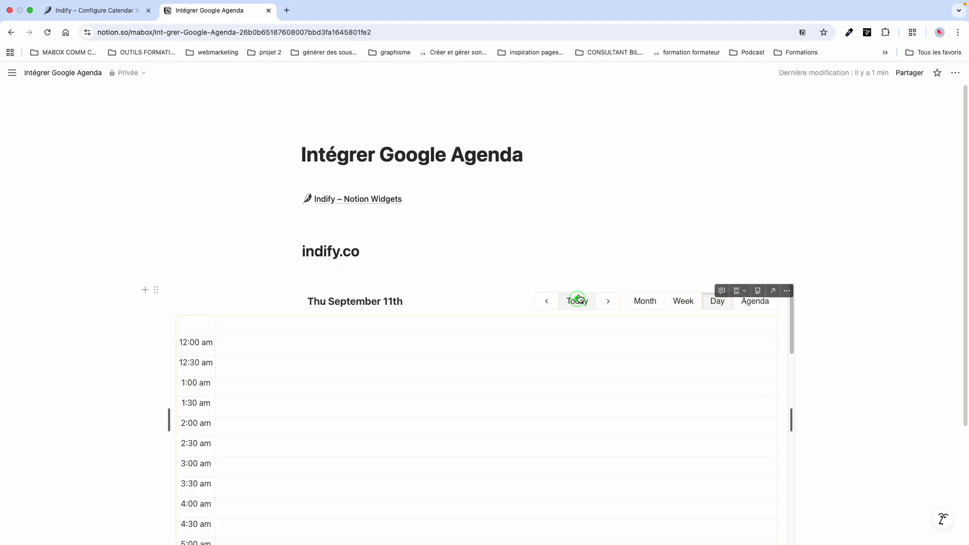
{"action": "left_click", "coordinate": [642, 302]}
{"action": "scroll", "coordinate": [657, 228], "scroll_direction": "down", "scroll_amount": 3}
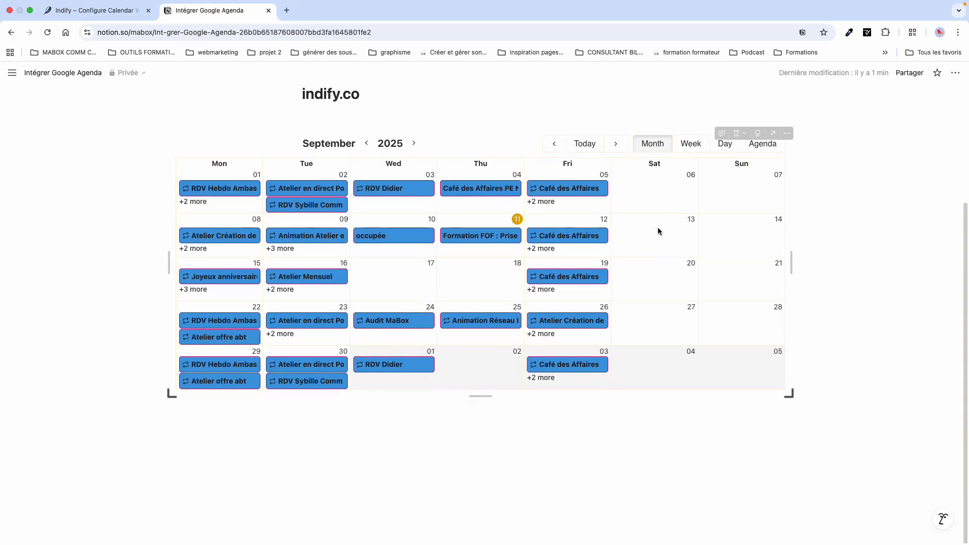